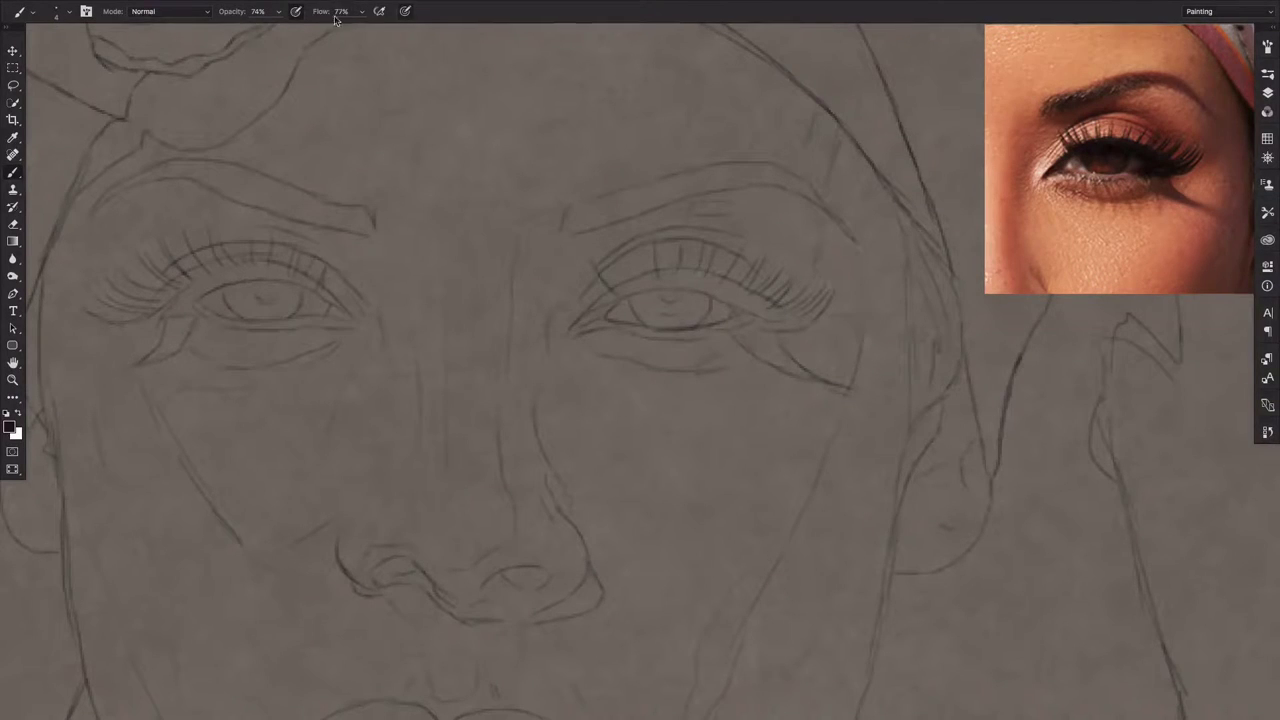
# Lower Flow to 46% and paint a dark, tapered eyebrow over the sketched right brow.
pyautogui.moveTo(320, 11)
pyautogui.mouseDown()
pyautogui.moveTo(272, 28)
pyautogui.moveTo(218, 12)
pyautogui.mouseUp()
pyautogui.moveTo(570, 226)
pyautogui.mouseDown()
pyautogui.moveTo(623, 206)
pyautogui.moveTo(569, 214)
pyautogui.moveTo(667, 202)
pyautogui.moveTo(566, 227)
pyautogui.moveTo(645, 185)
pyautogui.moveTo(735, 172)
pyautogui.moveTo(771, 171)
pyautogui.moveTo(823, 203)
pyautogui.moveTo(791, 183)
pyautogui.moveTo(697, 183)
pyautogui.moveTo(757, 171)
pyautogui.moveTo(669, 216)
pyautogui.mouseUp()
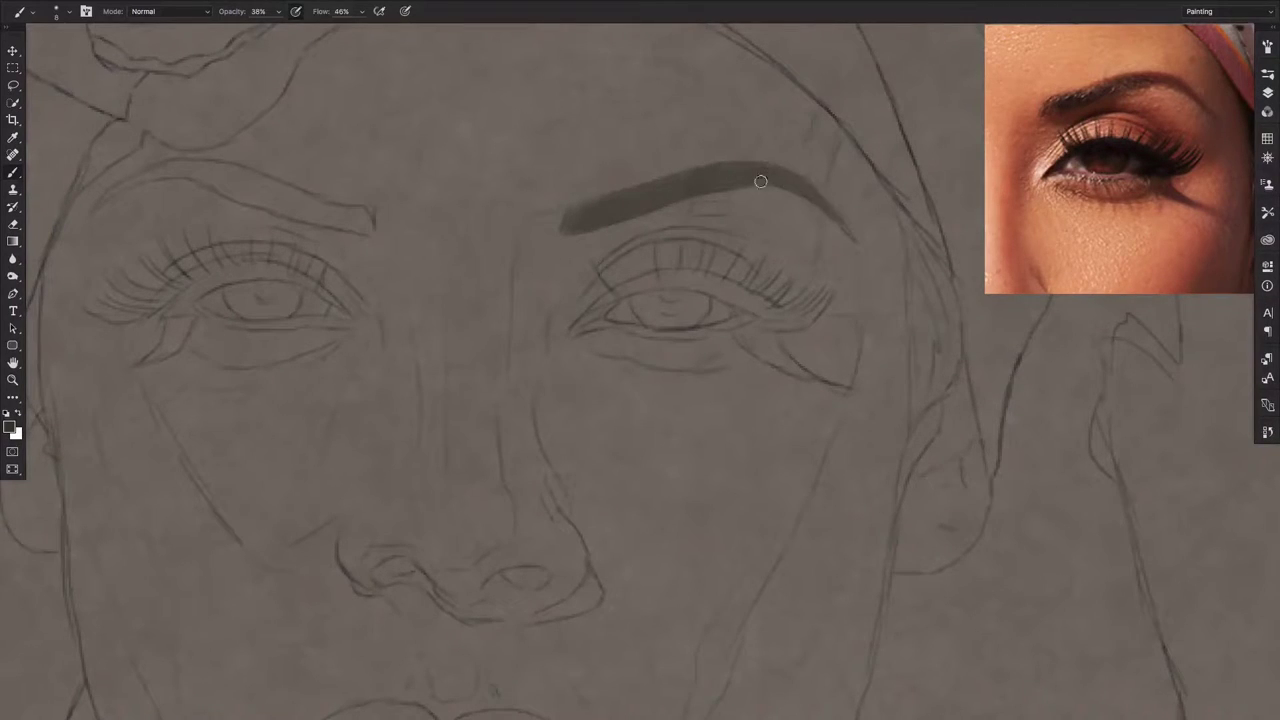
pyautogui.moveTo(814, 197)
pyautogui.mouseDown()
pyautogui.moveTo(843, 217)
pyautogui.moveTo(833, 241)
pyautogui.mouseUp()
pyautogui.moveTo(595, 218)
pyautogui.mouseDown()
pyautogui.moveTo(703, 180)
pyautogui.moveTo(775, 176)
pyautogui.moveTo(634, 205)
pyautogui.moveTo(671, 183)
pyautogui.moveTo(720, 191)
pyautogui.mouseUp()
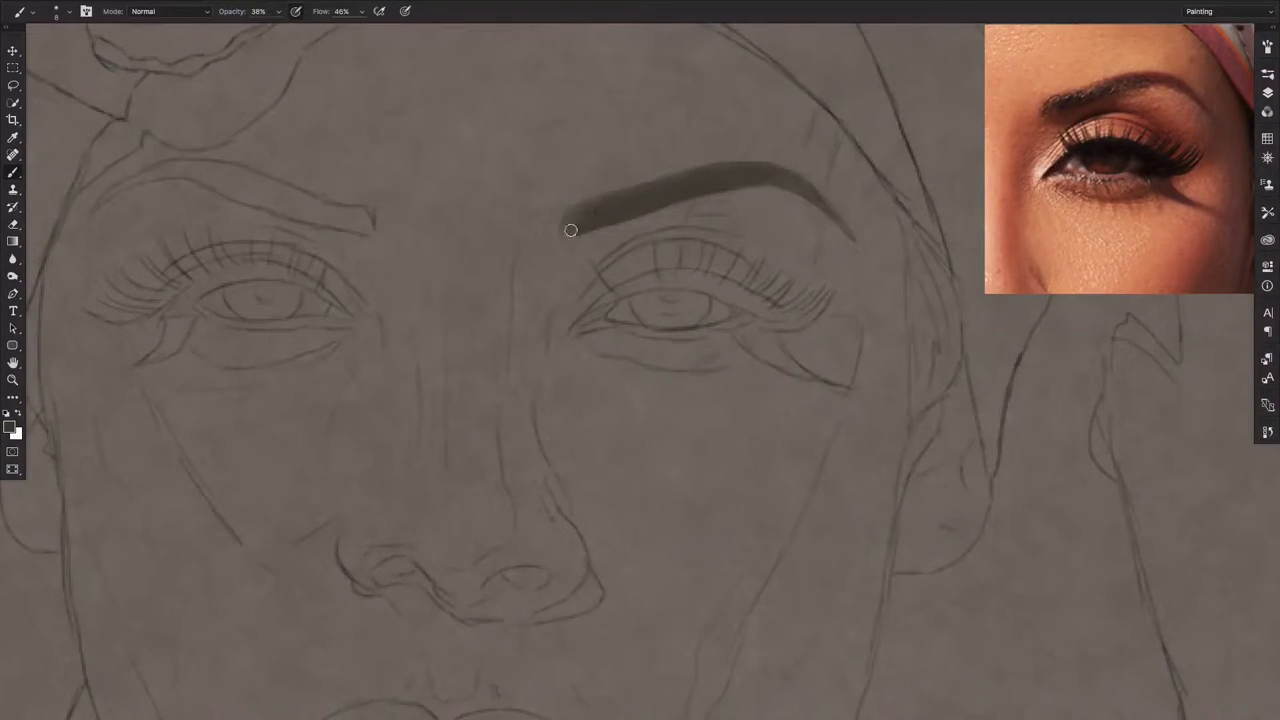
pyautogui.moveTo(566, 227); pyautogui.dragTo(580, 214)
# Switch to a different brush tip and shrink it to size 3 for detail.
pyautogui.rightClick(538, 244)
pyautogui.doubleClick(604, 340)
pyautogui.press('[')
pyautogui.press('[')
pyautogui.press('[')
# Use near-black paint at 80% opacity and 82% flow to darken the brow's inner end.
pyautogui.moveTo(587, 221); pyautogui.dragTo(600, 213)
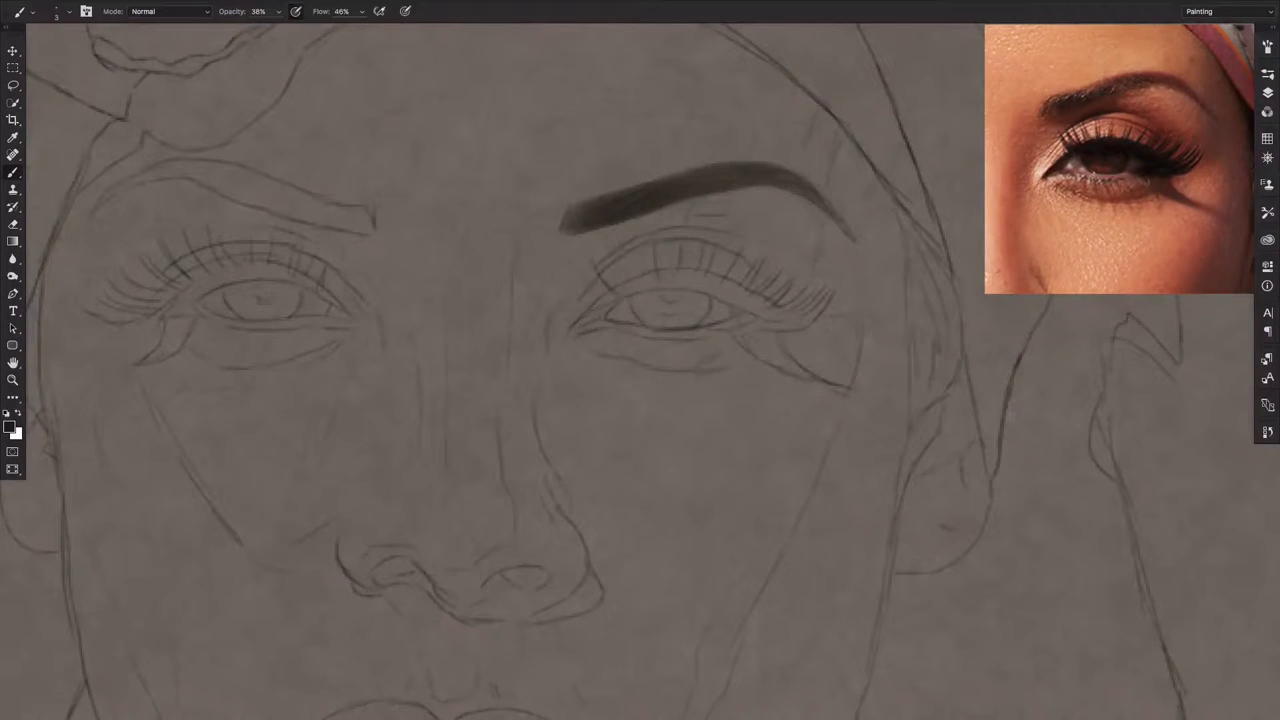
pyautogui.press('x')
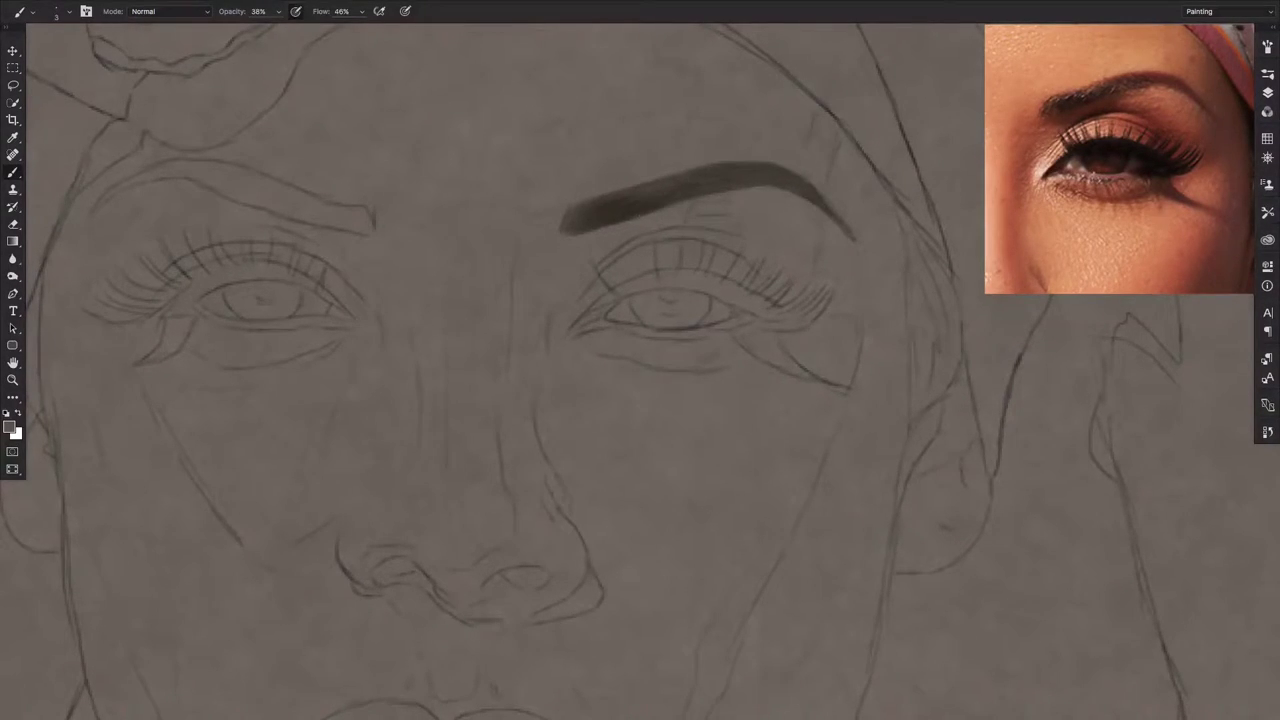
pyautogui.press('d')
pyautogui.rightClick(532, 214)
pyautogui.press('Escape')
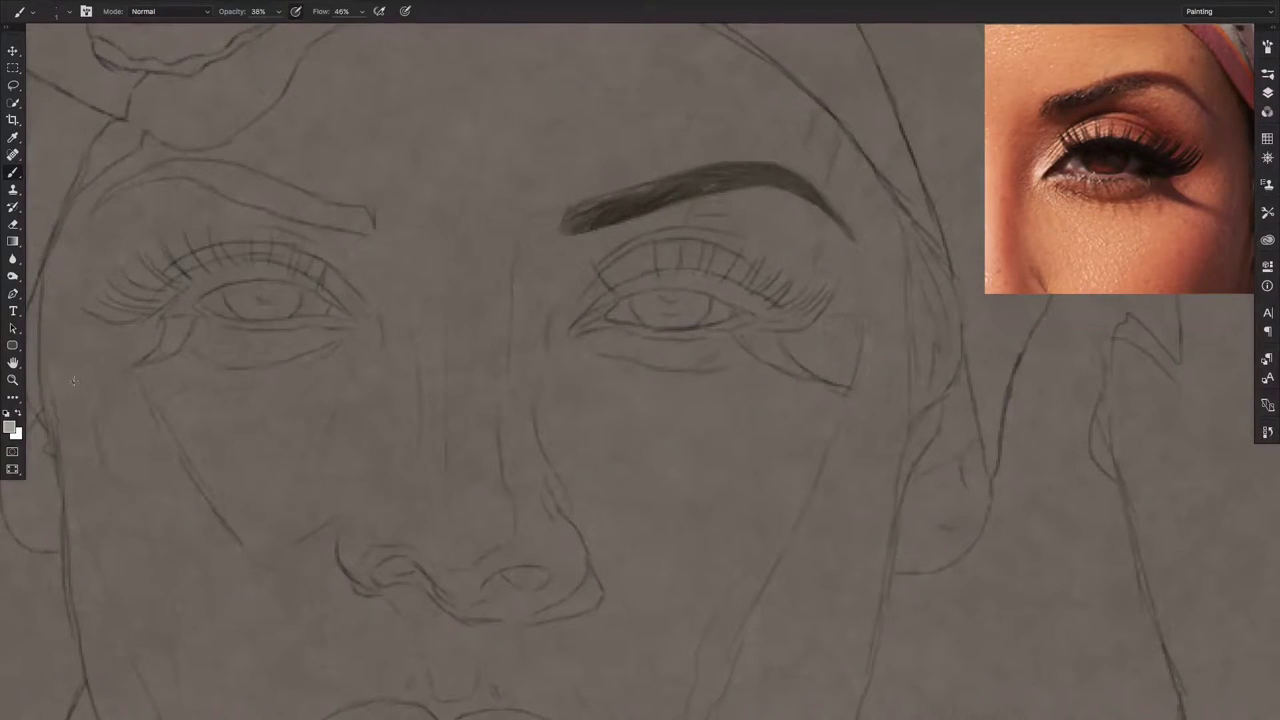
pyautogui.moveTo(236, 11); pyautogui.dragTo(356, 11)
pyautogui.moveTo(573, 223); pyautogui.dragTo(562, 229)
# Blur the eyebrow's inner end so it blends into the skin.
pyautogui.click(13, 258)
pyautogui.moveTo(593, 207); pyautogui.dragTo(589, 205)
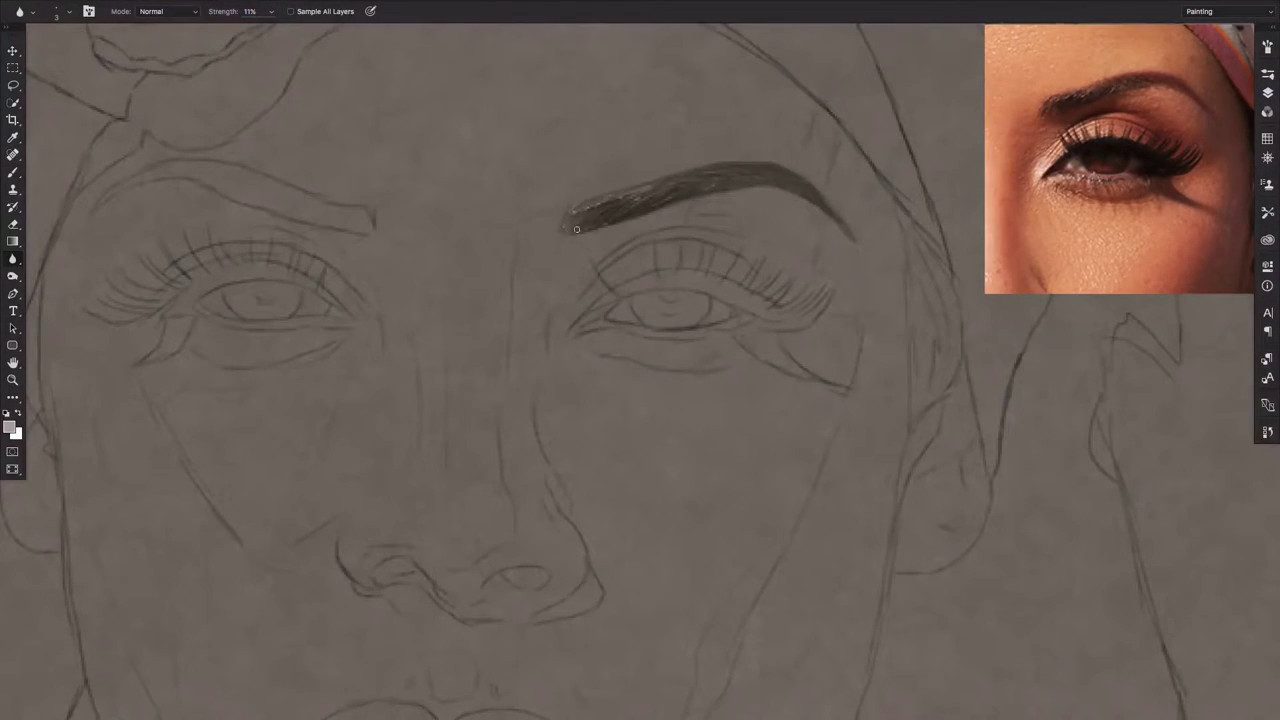
pyautogui.moveTo(580, 218); pyautogui.dragTo(572, 214)
# Return to the Brush with black paint and a new soft round brush tip.
pyautogui.click(13, 172)
pyautogui.click(1267, 92)
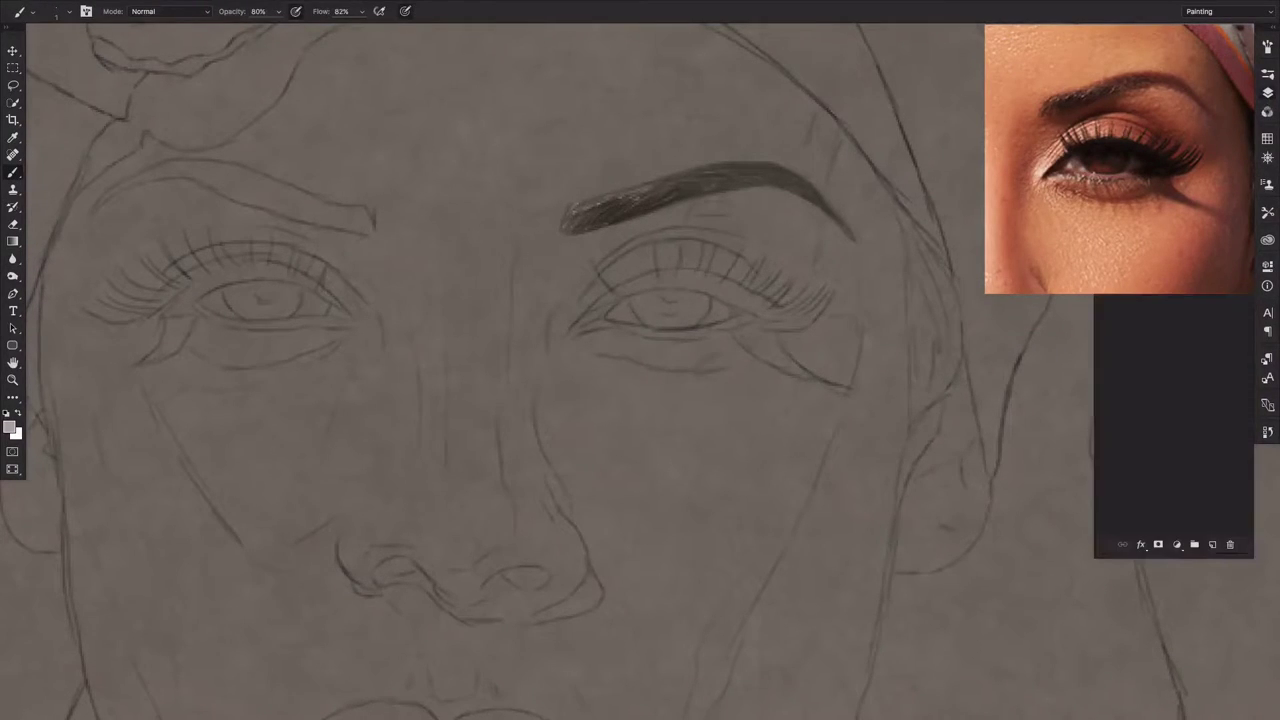
pyautogui.press('d')
pyautogui.click(1267, 92)
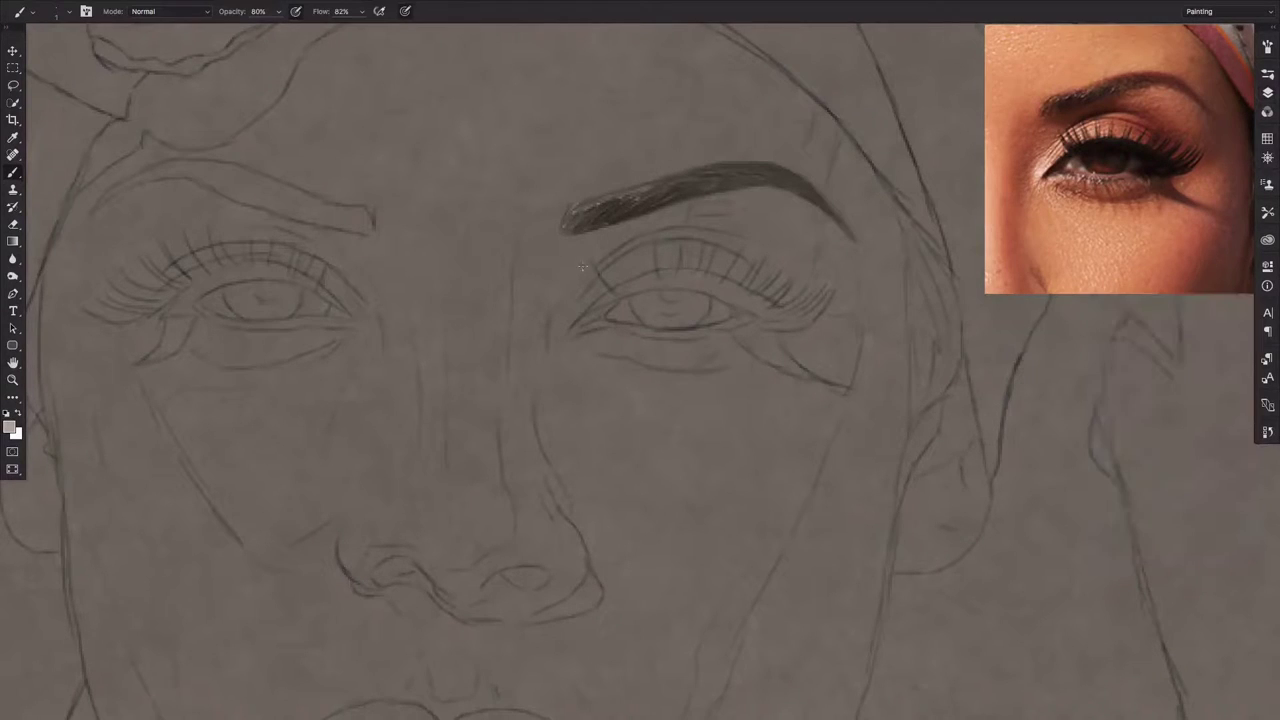
pyautogui.rightClick(577, 228)
pyautogui.doubleClick(604, 312)
# Try a size-30 black stroke at 61% opacity and 54% flow under the brow, then undo it.
pyautogui.press('[')
pyautogui.press('[')
pyautogui.press('[')
pyautogui.press('d')
pyautogui.click(1267, 95)
pyautogui.click(797, 235)
pyautogui.moveTo(324, 11); pyautogui.dragTo(221, 11)
pyautogui.moveTo(580, 229); pyautogui.dragTo(716, 211)
pyautogui.hotkey('ctrl', 'z')
# At 45% opacity and 39% flow, shade under the brow, beneath the lower lid and at the temple.
pyautogui.moveTo(257, 14); pyautogui.dragTo(238, 14)
pyautogui.moveTo(336, 14); pyautogui.dragTo(321, 14)
pyautogui.press(']')
pyautogui.moveTo(608, 217)
pyautogui.mouseDown()
pyautogui.moveTo(654, 231)
pyautogui.moveTo(583, 220)
pyautogui.moveTo(594, 234)
pyautogui.moveTo(634, 223)
pyautogui.moveTo(588, 270)
pyautogui.moveTo(660, 214)
pyautogui.moveTo(634, 251)
pyautogui.moveTo(694, 257)
pyautogui.moveTo(657, 264)
pyautogui.moveTo(737, 286)
pyautogui.moveTo(635, 263)
pyautogui.moveTo(560, 303)
pyautogui.moveTo(537, 269)
pyautogui.moveTo(625, 308)
pyautogui.mouseUp()
pyautogui.moveTo(629, 359)
pyautogui.mouseDown()
pyautogui.moveTo(786, 329)
pyautogui.moveTo(737, 349)
pyautogui.moveTo(757, 334)
pyautogui.moveTo(819, 383)
pyautogui.moveTo(757, 323)
pyautogui.moveTo(820, 300)
pyautogui.moveTo(839, 264)
pyautogui.moveTo(820, 294)
pyautogui.moveTo(809, 274)
pyautogui.moveTo(817, 309)
pyautogui.moveTo(872, 262)
pyautogui.moveTo(900, 343)
pyautogui.moveTo(800, 200)
pyautogui.moveTo(840, 257)
pyautogui.moveTo(890, 275)
pyautogui.moveTo(880, 323)
pyautogui.moveTo(800, 51)
pyautogui.mouseUp()
pyautogui.press(']')
pyautogui.moveTo(818, 97)
pyautogui.mouseDown()
pyautogui.moveTo(903, 291)
pyautogui.moveTo(674, 217)
pyautogui.moveTo(838, 276)
pyautogui.moveTo(751, 300)
pyautogui.moveTo(789, 171)
pyautogui.moveTo(823, 143)
pyautogui.moveTo(868, 240)
pyautogui.moveTo(820, 126)
pyautogui.moveTo(843, 186)
pyautogui.moveTo(853, 402)
pyautogui.moveTo(763, 271)
pyautogui.moveTo(677, 366)
pyautogui.moveTo(843, 346)
pyautogui.moveTo(873, 388)
pyautogui.moveTo(820, 591)
pyautogui.moveTo(903, 311)
pyautogui.moveTo(866, 398)
pyautogui.moveTo(871, 466)
pyautogui.moveTo(817, 354)
pyautogui.moveTo(709, 277)
pyautogui.moveTo(653, 306)
pyautogui.moveTo(690, 303)
pyautogui.mouseUp()
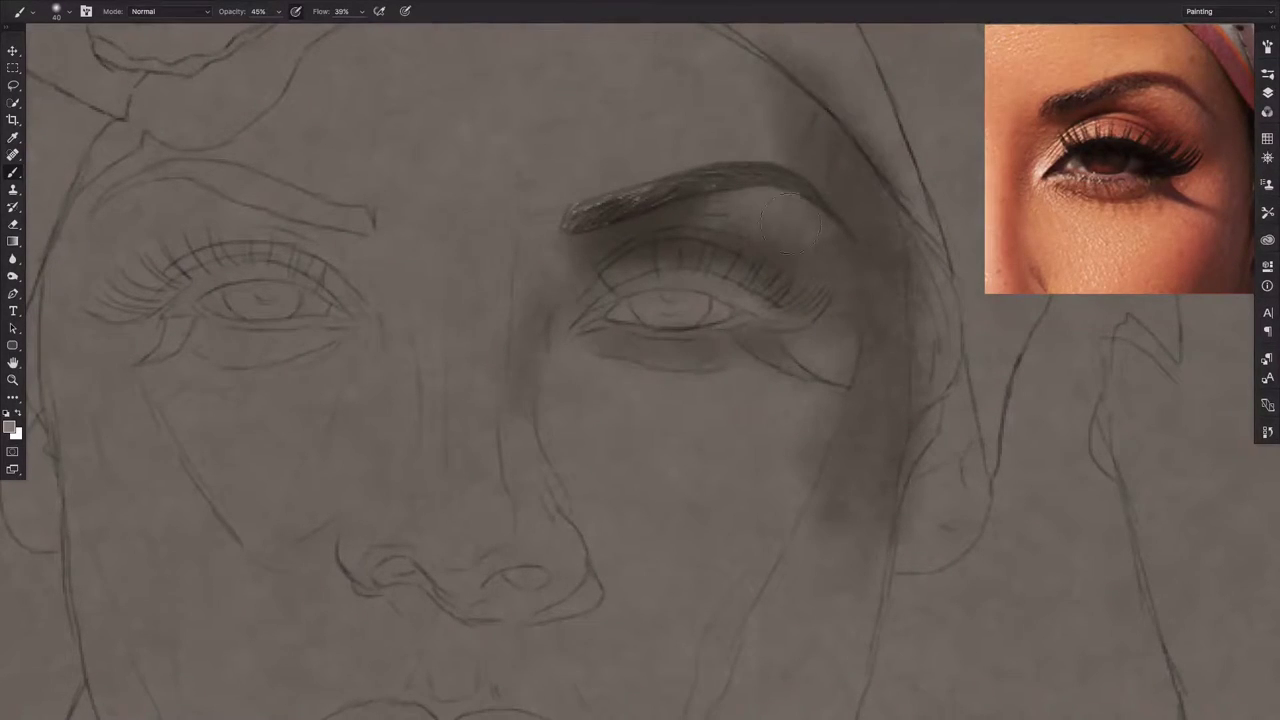
# Lighten the brow bone and upper lid, and soften the shadow at the inner eye corner.
pyautogui.moveTo(789, 222)
pyautogui.mouseDown()
pyautogui.moveTo(751, 183)
pyautogui.moveTo(771, 200)
pyautogui.moveTo(789, 297)
pyautogui.moveTo(746, 225)
pyautogui.moveTo(774, 200)
pyautogui.moveTo(746, 209)
pyautogui.moveTo(766, 217)
pyautogui.moveTo(734, 212)
pyautogui.moveTo(800, 220)
pyautogui.moveTo(757, 197)
pyautogui.moveTo(811, 250)
pyautogui.moveTo(771, 166)
pyautogui.moveTo(814, 186)
pyautogui.moveTo(753, 115)
pyautogui.mouseUp()
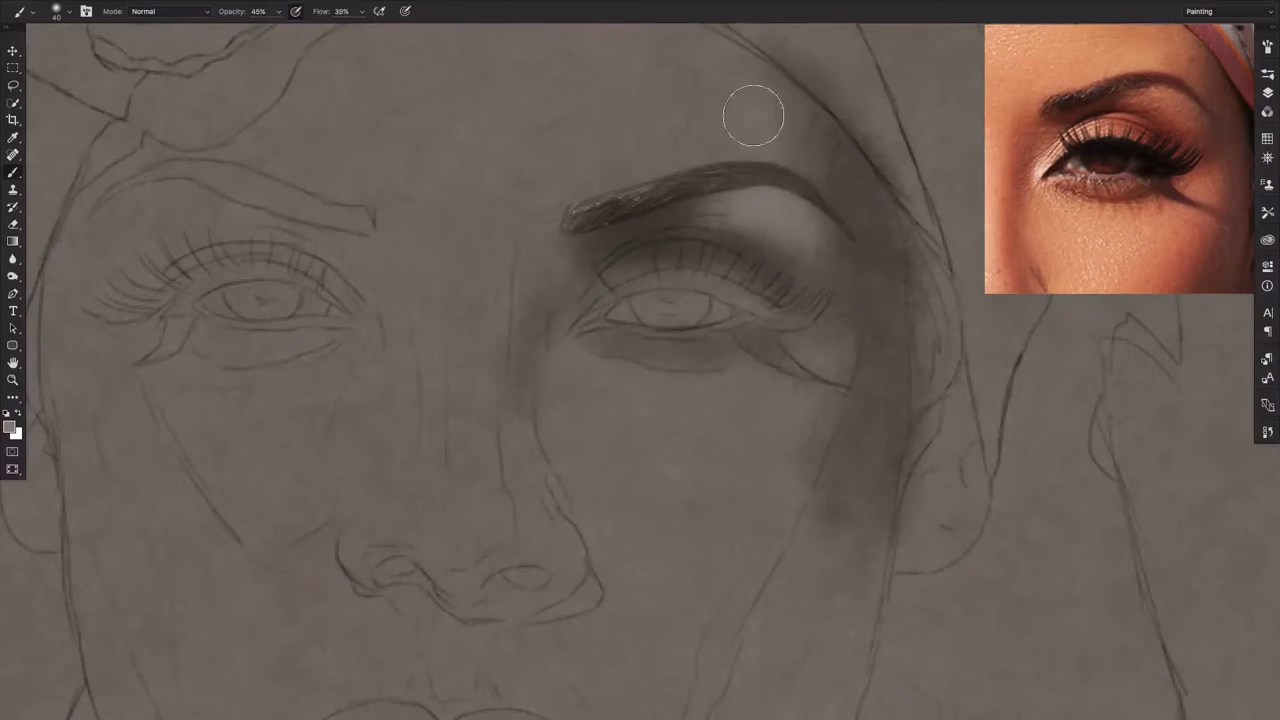
pyautogui.moveTo(737, 194)
pyautogui.mouseDown()
pyautogui.moveTo(757, 234)
pyautogui.moveTo(773, 207)
pyautogui.mouseUp()
pyautogui.moveTo(760, 291)
pyautogui.mouseDown()
pyautogui.moveTo(757, 134)
pyautogui.moveTo(674, 294)
pyautogui.moveTo(714, 251)
pyautogui.moveTo(700, 271)
pyautogui.moveTo(798, 204)
pyautogui.moveTo(737, 300)
pyautogui.moveTo(640, 263)
pyautogui.moveTo(777, 191)
pyautogui.mouseUp()
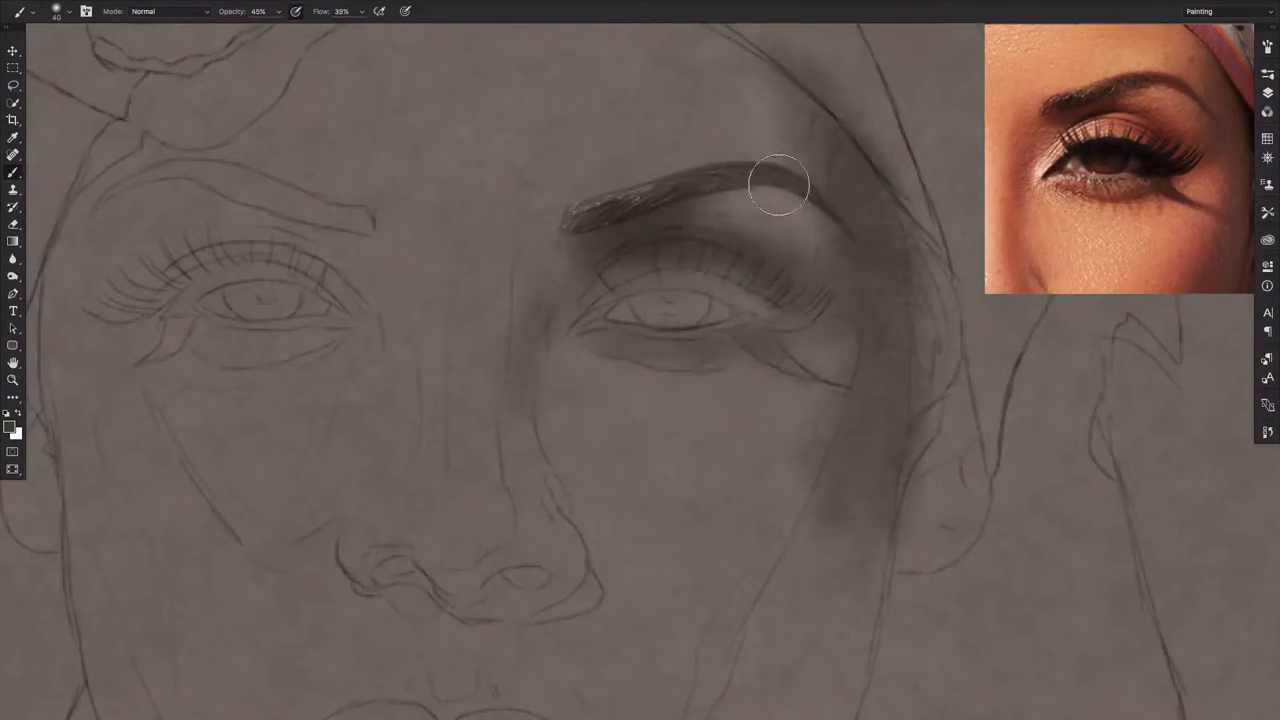
pyautogui.moveTo(545, 375)
pyautogui.mouseDown()
pyautogui.moveTo(577, 300)
pyautogui.moveTo(634, 280)
pyautogui.moveTo(631, 297)
pyautogui.moveTo(671, 351)
pyautogui.mouseUp()
# Choose a small hard brush preset with Opacity 63% and Flow 75%.
pyautogui.rightClick(629, 334)
pyautogui.doubleClick(694, 334)
pyautogui.click(258, 11)
pyautogui.write('63')
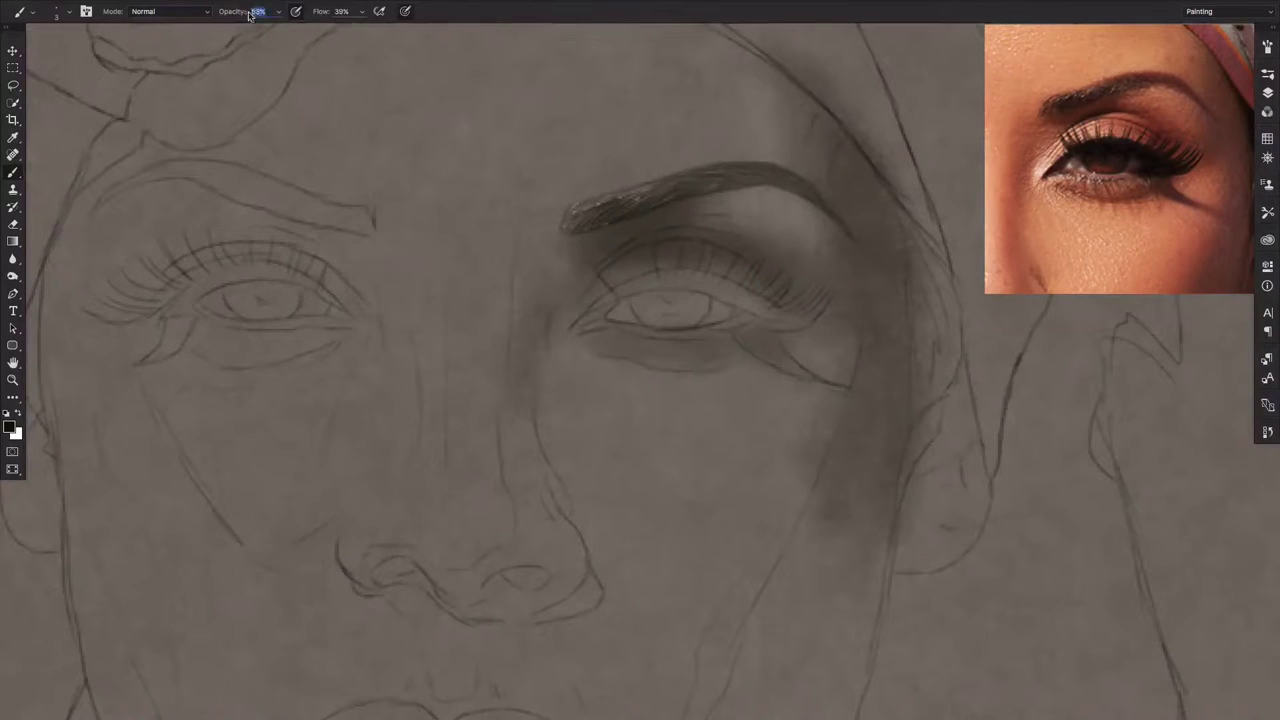
pyautogui.click(341, 11)
pyautogui.write('75')
# Paint a thick dark upper eyeliner with lashes flicking out at the outer corner.
pyautogui.moveTo(595, 308)
pyautogui.mouseDown()
pyautogui.moveTo(660, 283)
pyautogui.moveTo(621, 287)
pyautogui.moveTo(714, 291)
pyautogui.moveTo(692, 282)
pyautogui.moveTo(748, 302)
pyautogui.moveTo(694, 280)
pyautogui.moveTo(809, 306)
pyautogui.moveTo(729, 294)
pyautogui.moveTo(751, 300)
pyautogui.moveTo(709, 323)
pyautogui.mouseUp()
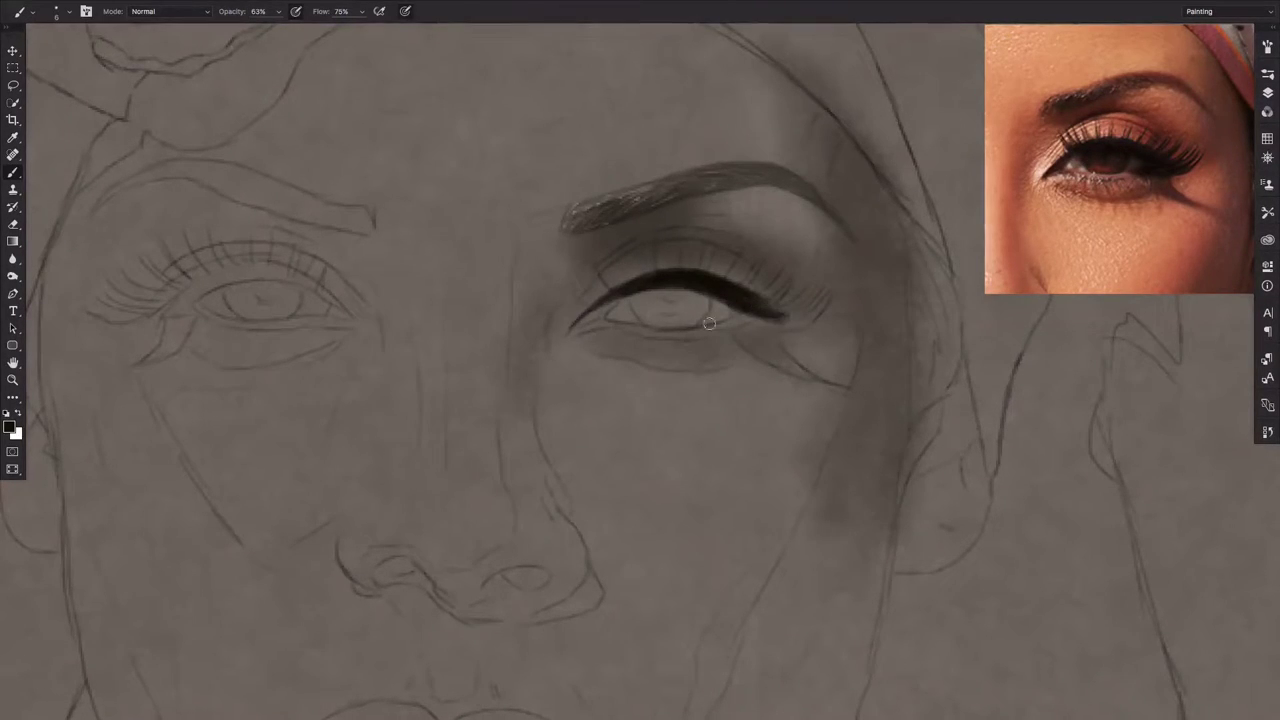
pyautogui.press('[')
pyautogui.moveTo(758, 322); pyautogui.dragTo(741, 314)
pyautogui.moveTo(774, 322)
pyautogui.mouseDown()
pyautogui.moveTo(753, 319)
pyautogui.moveTo(812, 321)
pyautogui.mouseUp()
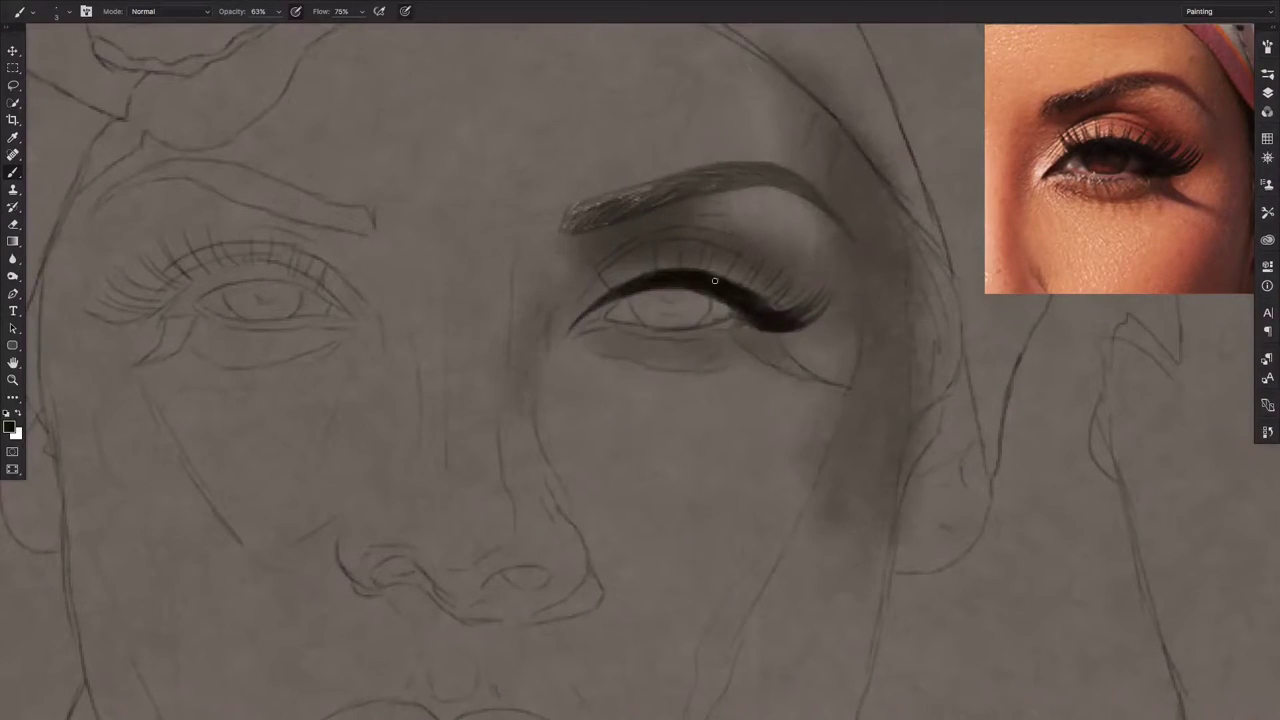
pyautogui.moveTo(786, 286)
pyautogui.mouseDown()
pyautogui.moveTo(766, 303)
pyautogui.moveTo(794, 298)
pyautogui.mouseUp()
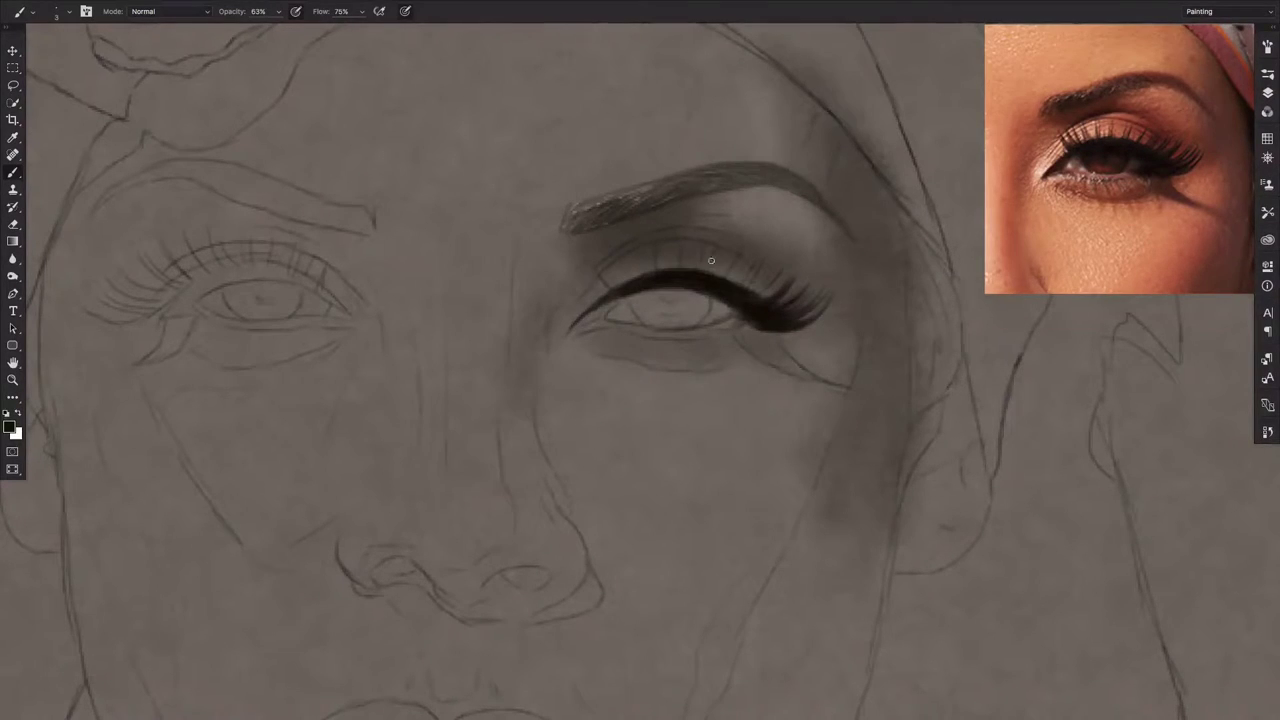
pyautogui.moveTo(583, 323); pyautogui.dragTo(618, 291)
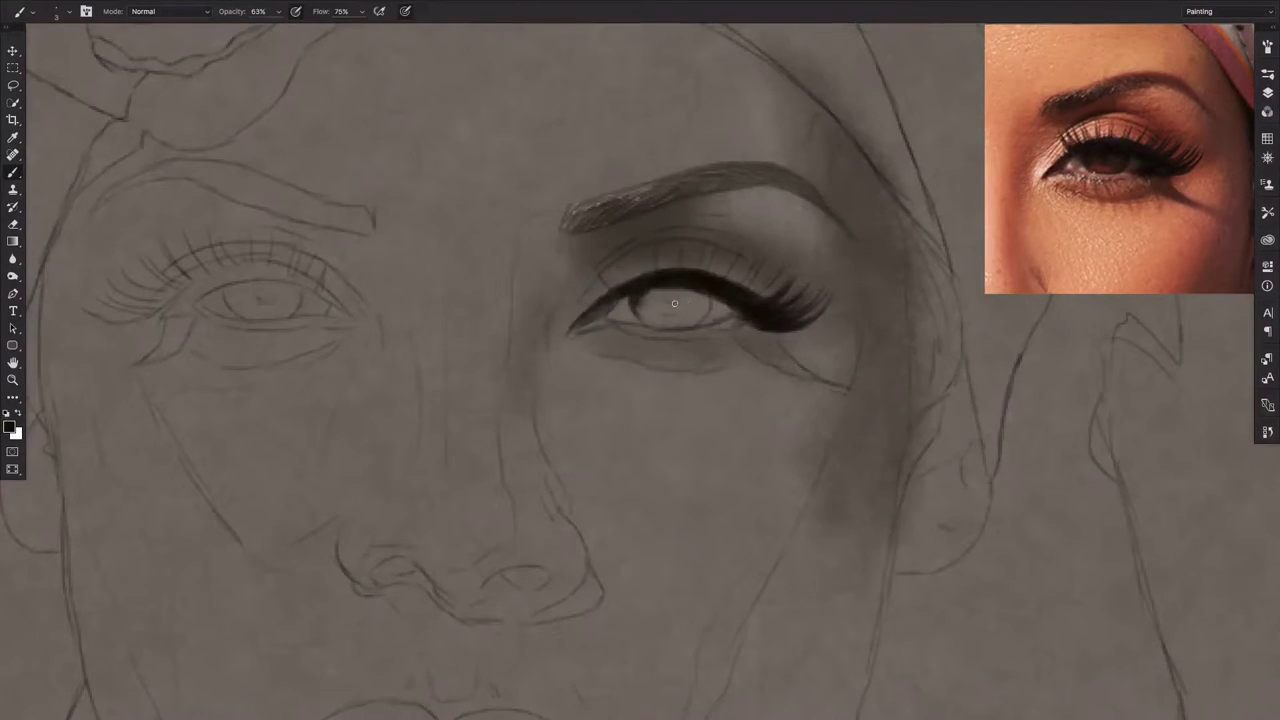
pyautogui.moveTo(646, 291); pyautogui.dragTo(681, 295)
# Render the iris with pupil, ring and highlight, then darken it to a uniform tone.
pyautogui.moveTo(668, 315)
pyautogui.mouseDown()
pyautogui.moveTo(663, 305)
pyautogui.moveTo(650, 318)
pyautogui.moveTo(672, 323)
pyautogui.mouseUp()
pyautogui.moveTo(698, 311); pyautogui.dragTo(670, 305)
pyautogui.moveTo(662, 305); pyautogui.dragTo(648, 312)
# Pick a different brush preset and tune opacity and flow, ending at 71%.
pyautogui.rightClick(640, 317)
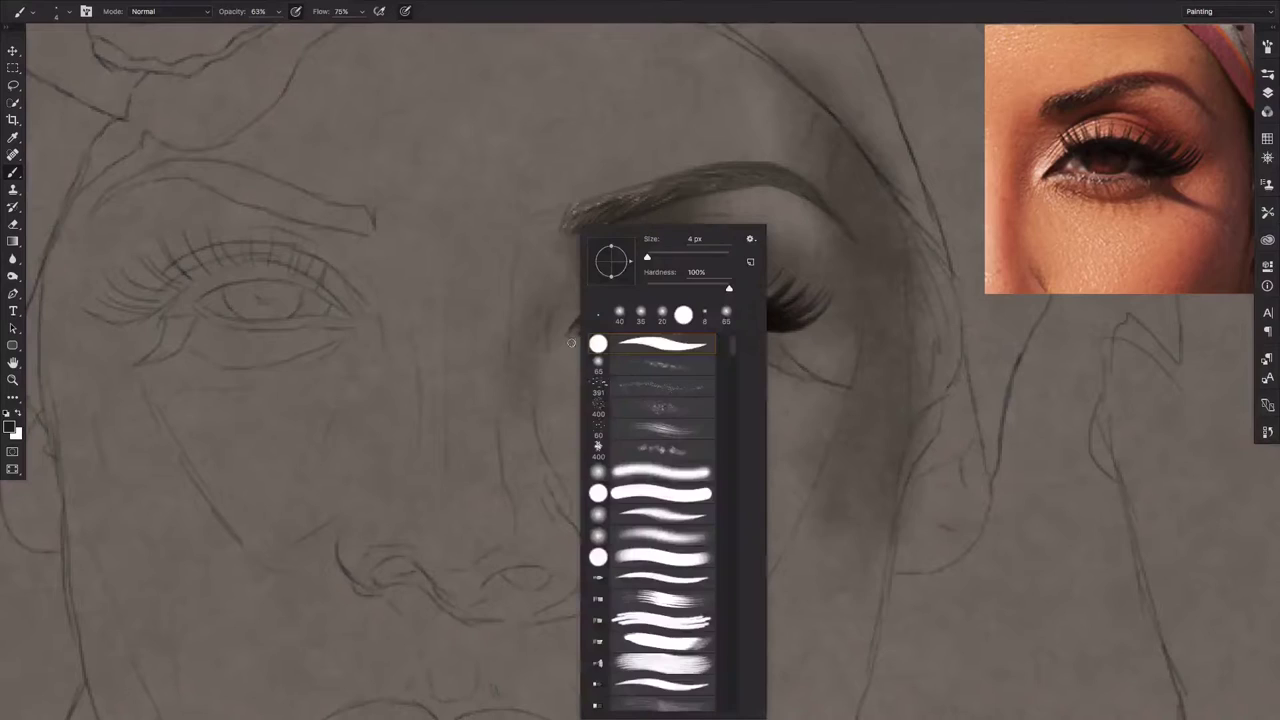
pyautogui.click(648, 366)
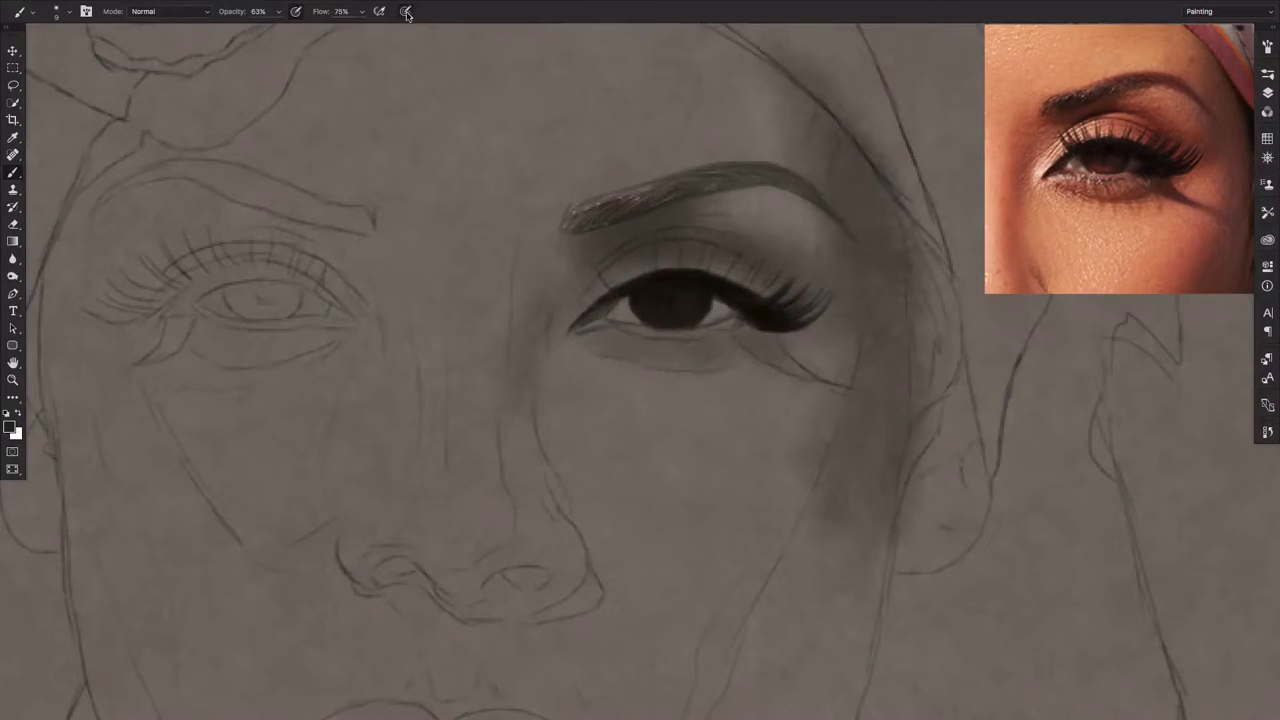
pyautogui.moveTo(322, 12); pyautogui.dragTo(214, 26)
pyautogui.moveTo(322, 12); pyautogui.dragTo(310, 18)
pyautogui.rightClick(566, 402)
pyautogui.press('Return')
pyautogui.press('[')
pyautogui.press('[')
pyautogui.press('[')
pyautogui.moveTo(237, 14); pyautogui.dragTo(349, 12)
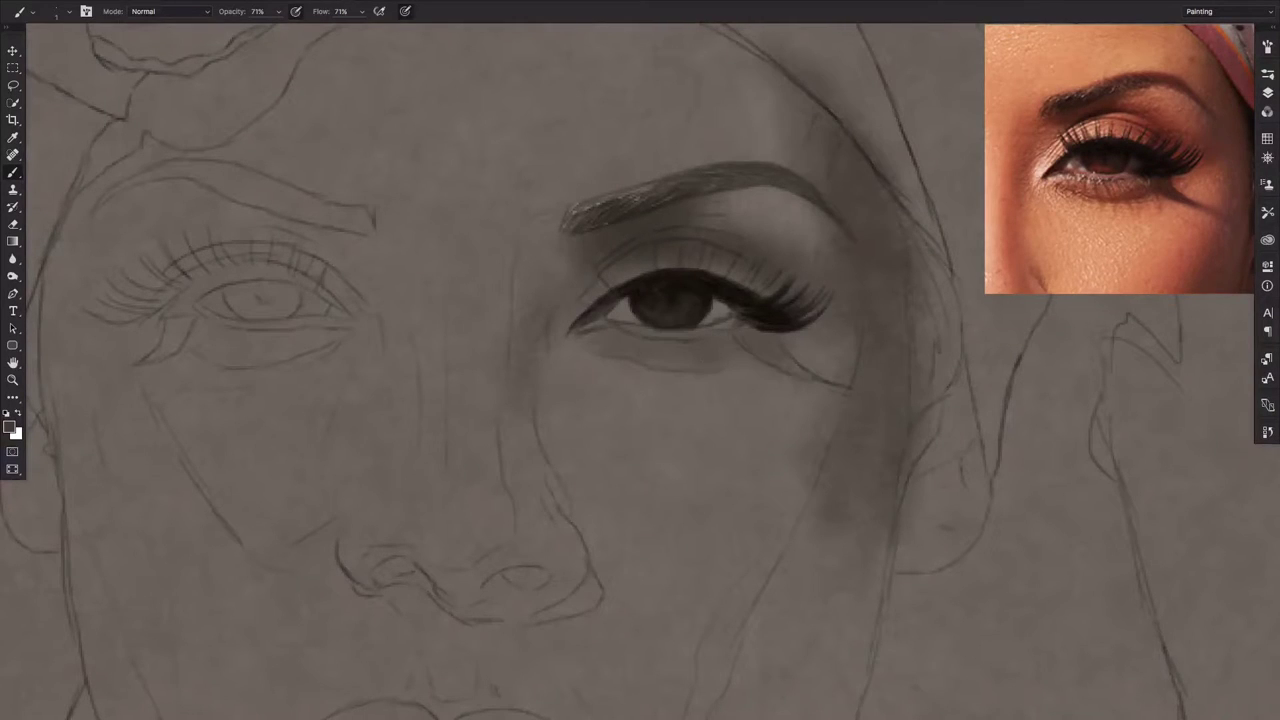
# Lighten the inner eye corner with sampled light grey, then sample a mid grey for under-lid shading.
pyautogui.press('d')
pyautogui.press('[')
pyautogui.press('[')
pyautogui.keyDown('alt'); pyautogui.click(624, 304); pyautogui.keyUp('alt')
pyautogui.moveTo(608, 330); pyautogui.dragTo(615, 316)
pyautogui.press('d')
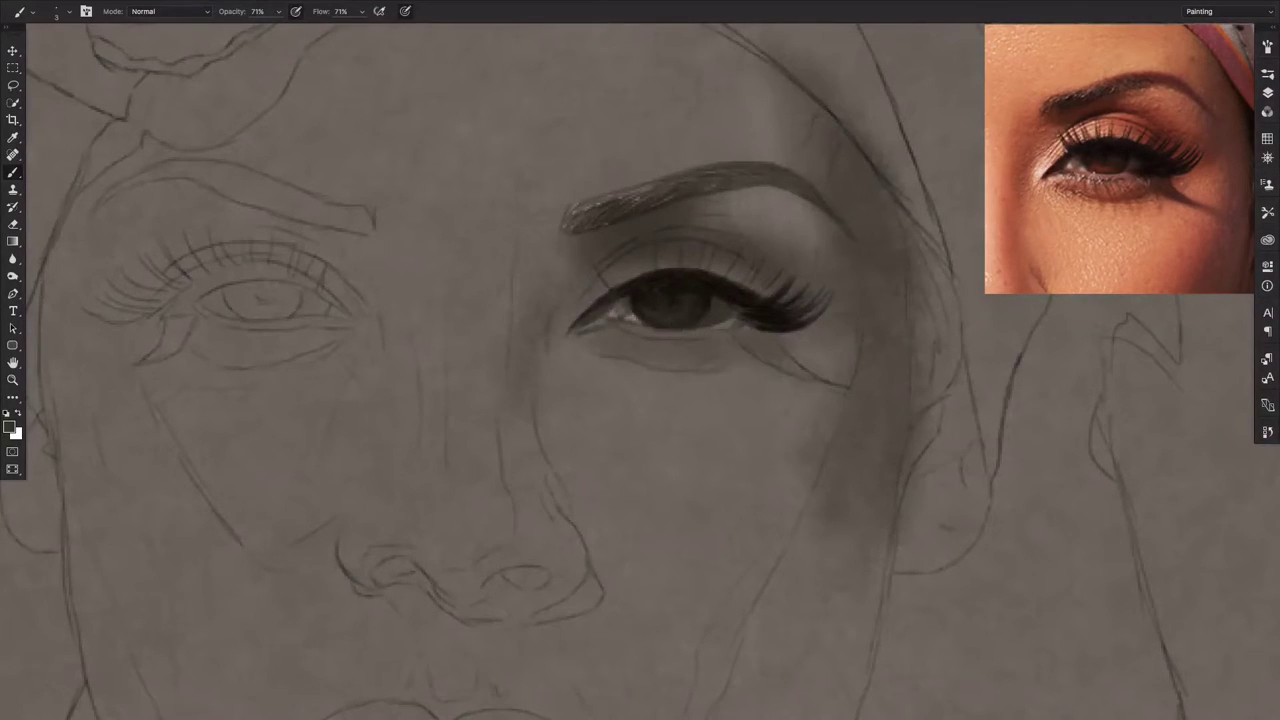
pyautogui.keyDown('alt'); pyautogui.click(552, 520); pyautogui.keyUp('alt')
pyautogui.press(']')
pyautogui.press(']')
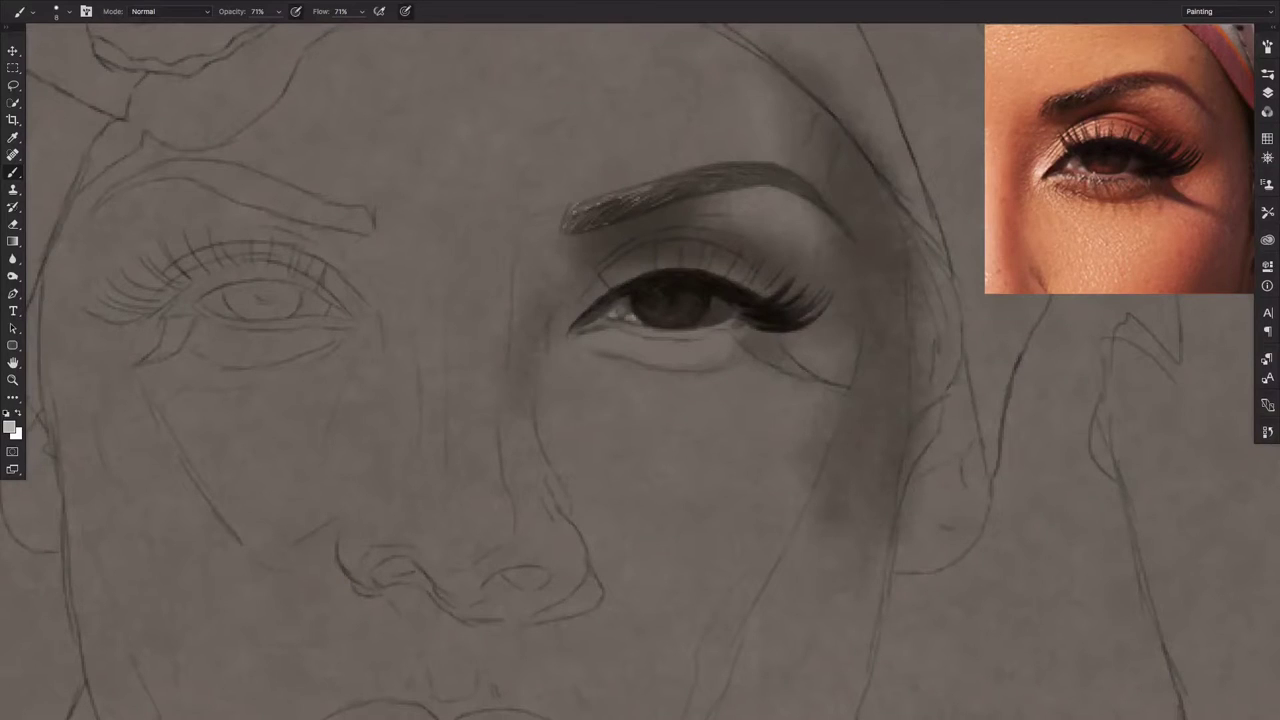
# Set up a tiny brush preset at 100% opacity and flow, briefly trying the Blur tool.
pyautogui.rightClick(655, 340)
pyautogui.doubleClick(668, 340)
pyautogui.press('[')
pyautogui.press('[')
pyautogui.press('[')
pyautogui.press('0')
pyautogui.hotkey('shift', '0')
pyautogui.click(12, 258)
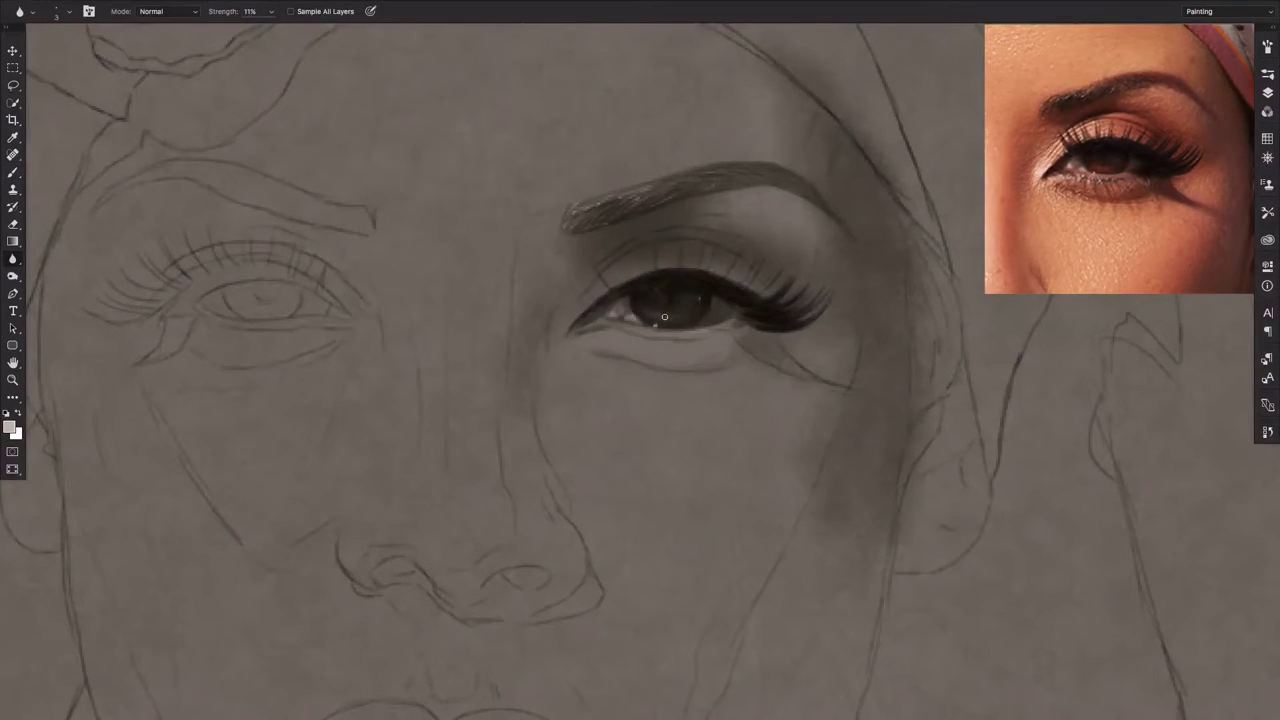
pyautogui.click(13, 172)
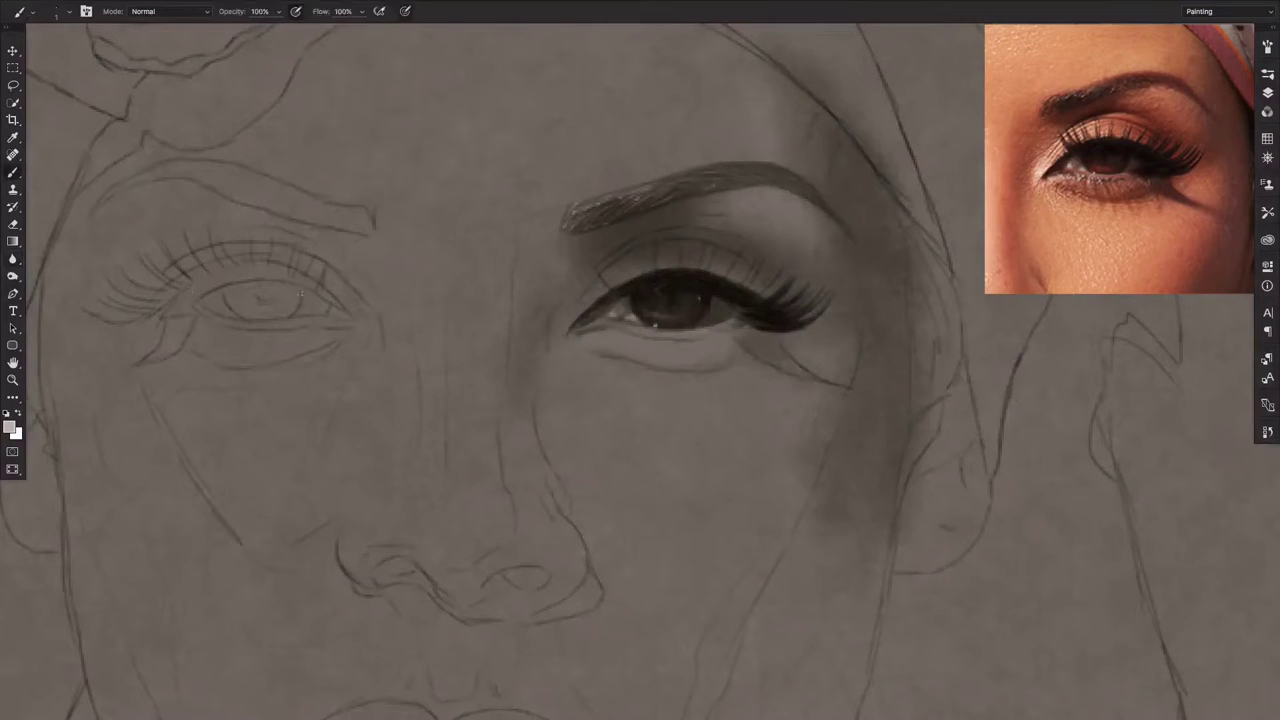
# At 73% opacity and 68% flow, paint black eyeliner sweeping to a point at the inner corner.
pyautogui.press('7')
pyautogui.press('3')
pyautogui.hotkey('shift', '6')
pyautogui.hotkey('shift', '8')
pyautogui.moveTo(593, 336); pyautogui.dragTo(596, 326)
pyautogui.press('d')
pyautogui.moveTo(577, 332); pyautogui.dragTo(596, 302)
pyautogui.keyDown('alt'); pyautogui.click(593, 296); pyautogui.keyUp('alt')
# With a 35px soft brush at 53% opacity, paint a pale highlight at the inner eye corner.
pyautogui.rightClick(378, 269)
pyautogui.doubleClick(438, 371)
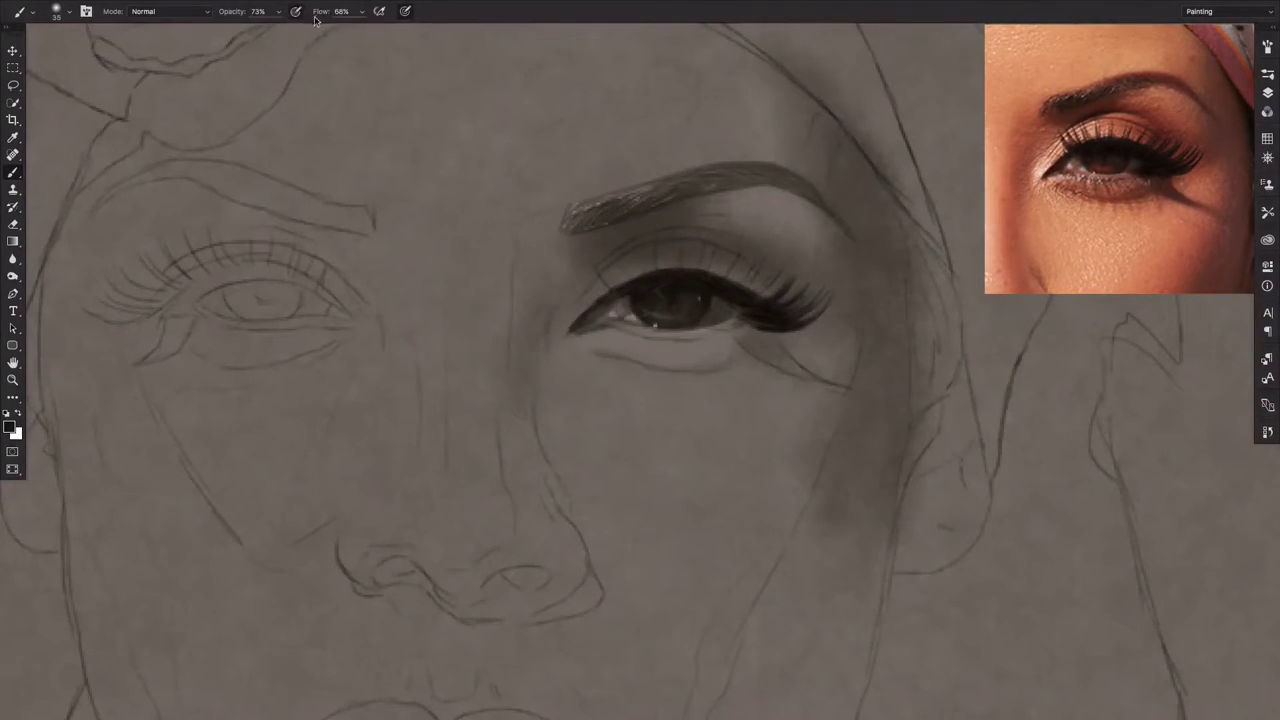
pyautogui.moveTo(249, 13); pyautogui.dragTo(262, 13)
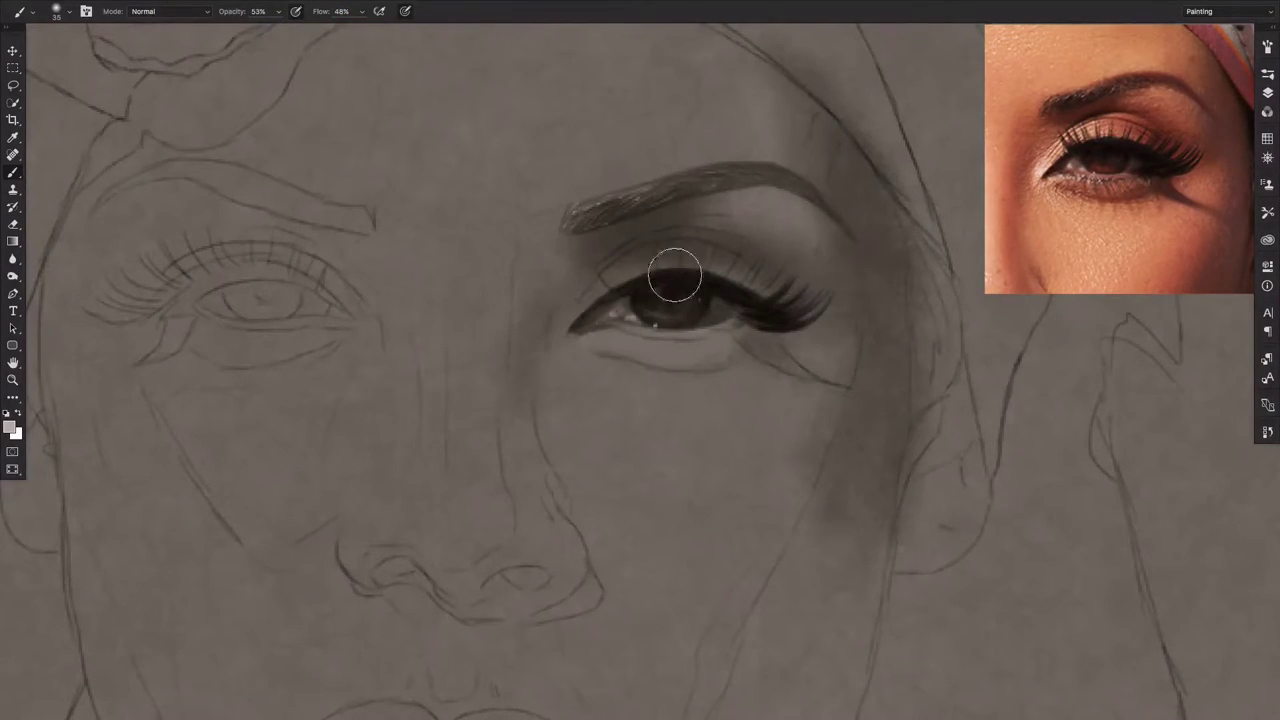
pyautogui.click(1267, 92)
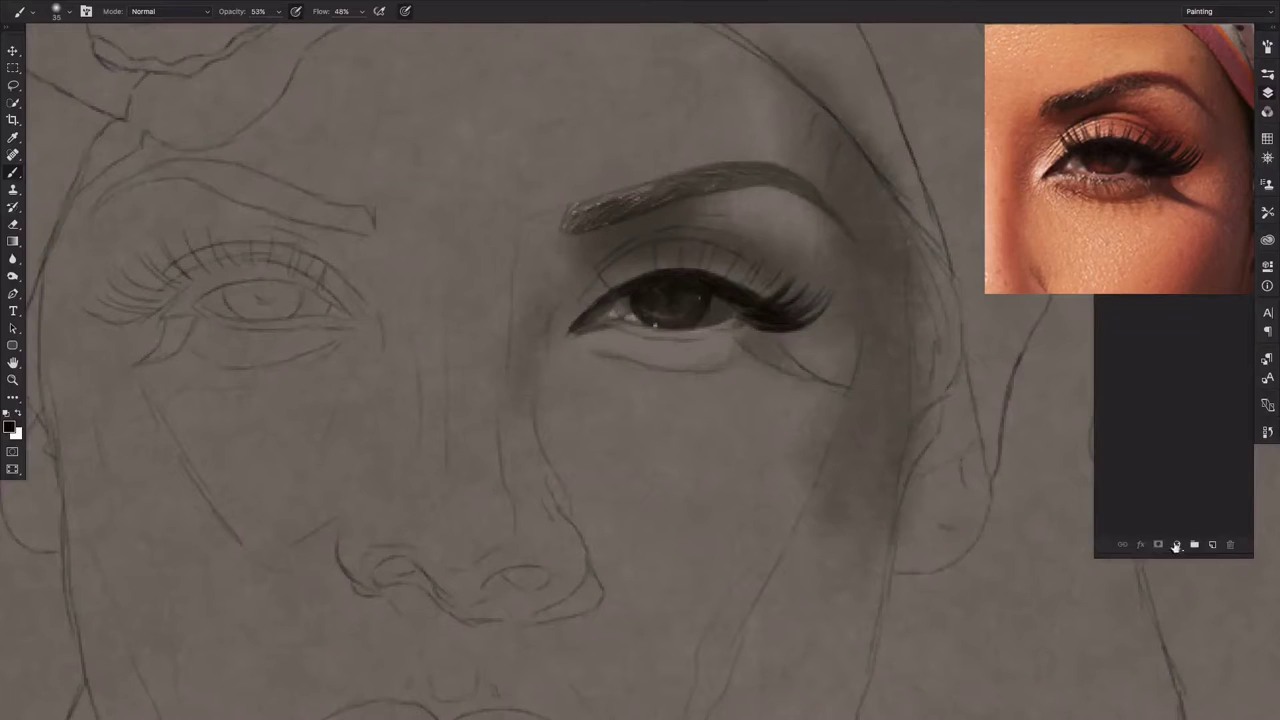
pyautogui.click(1267, 92)
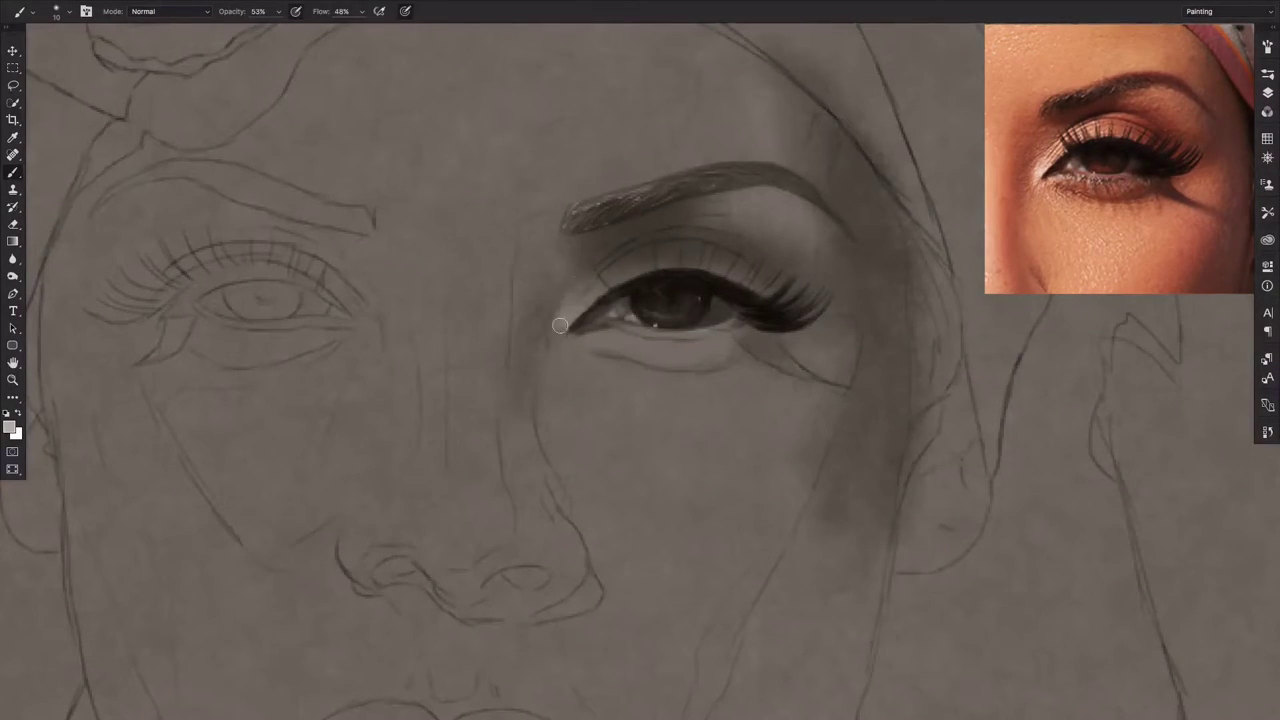
pyautogui.moveTo(562, 322)
pyautogui.mouseDown()
pyautogui.moveTo(557, 299)
pyautogui.moveTo(566, 318)
pyautogui.moveTo(572, 300)
pyautogui.moveTo(559, 346)
pyautogui.moveTo(576, 340)
pyautogui.moveTo(535, 350)
pyautogui.moveTo(569, 287)
pyautogui.moveTo(540, 330)
pyautogui.moveTo(549, 362)
pyautogui.moveTo(663, 391)
pyautogui.mouseUp()
pyautogui.press(']')
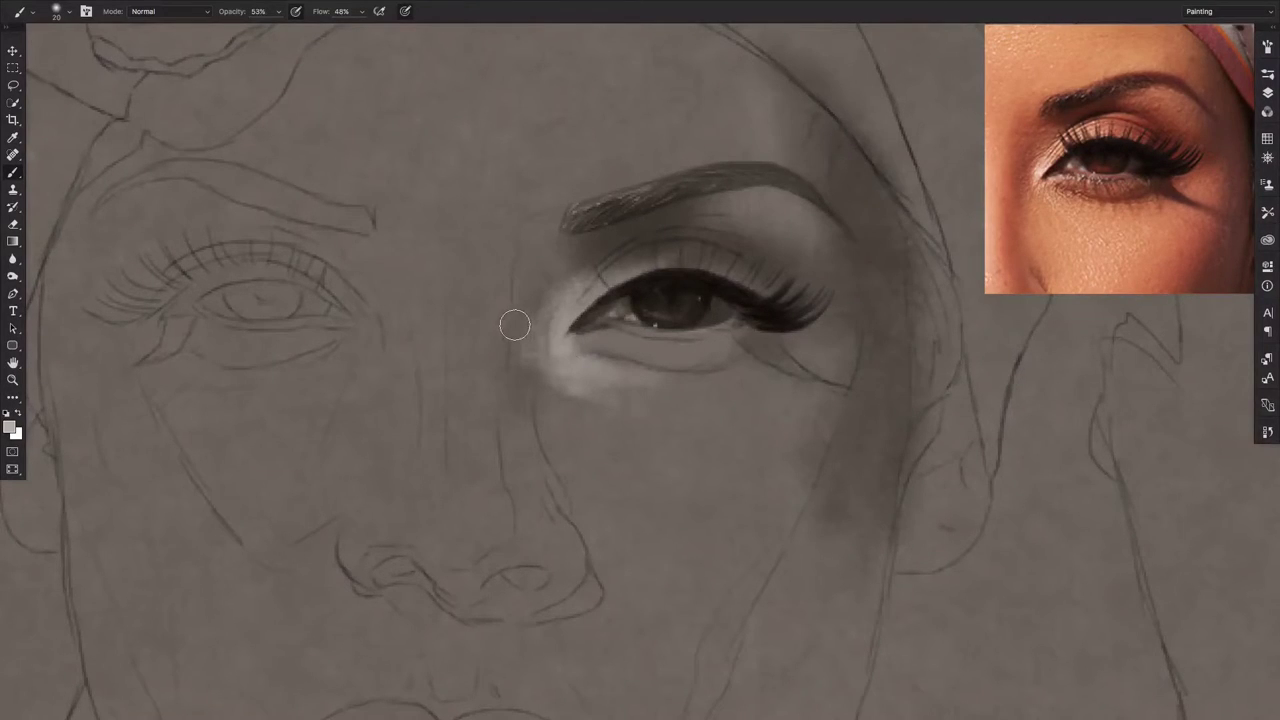
pyautogui.press('z')
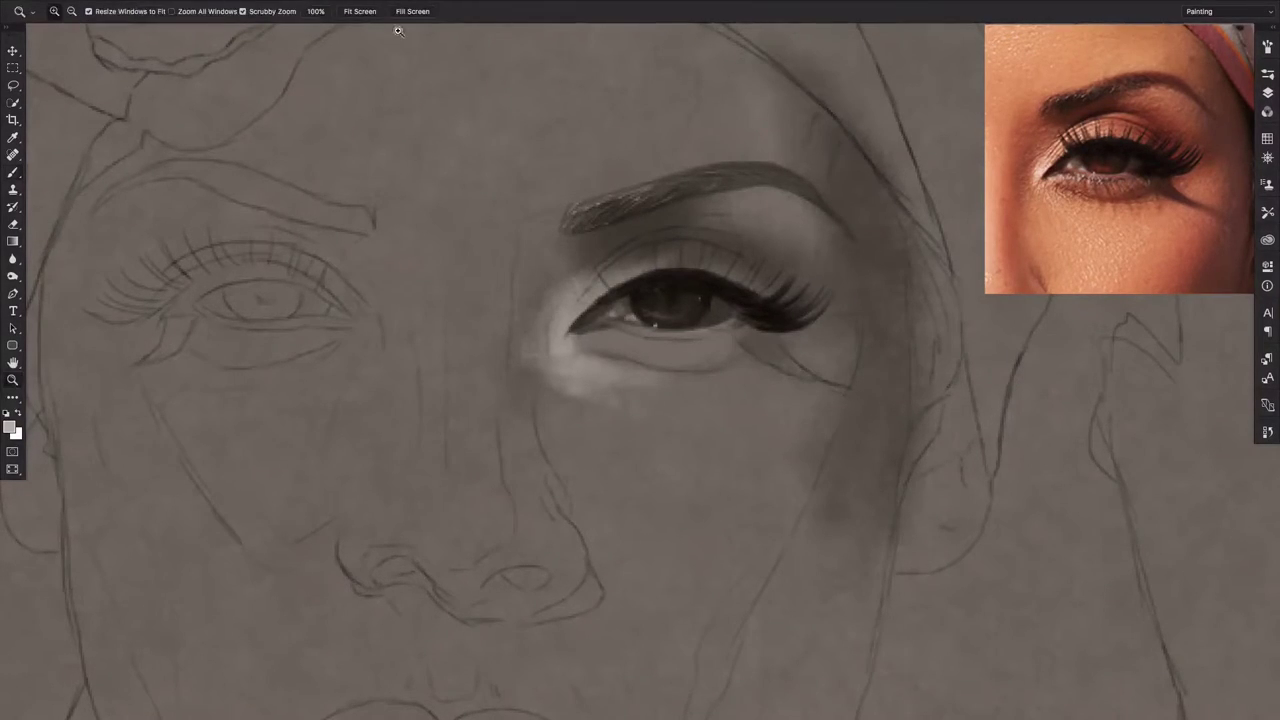
pyautogui.keyDown('alt'); pyautogui.click(598, 339); pyautogui.keyUp('alt')
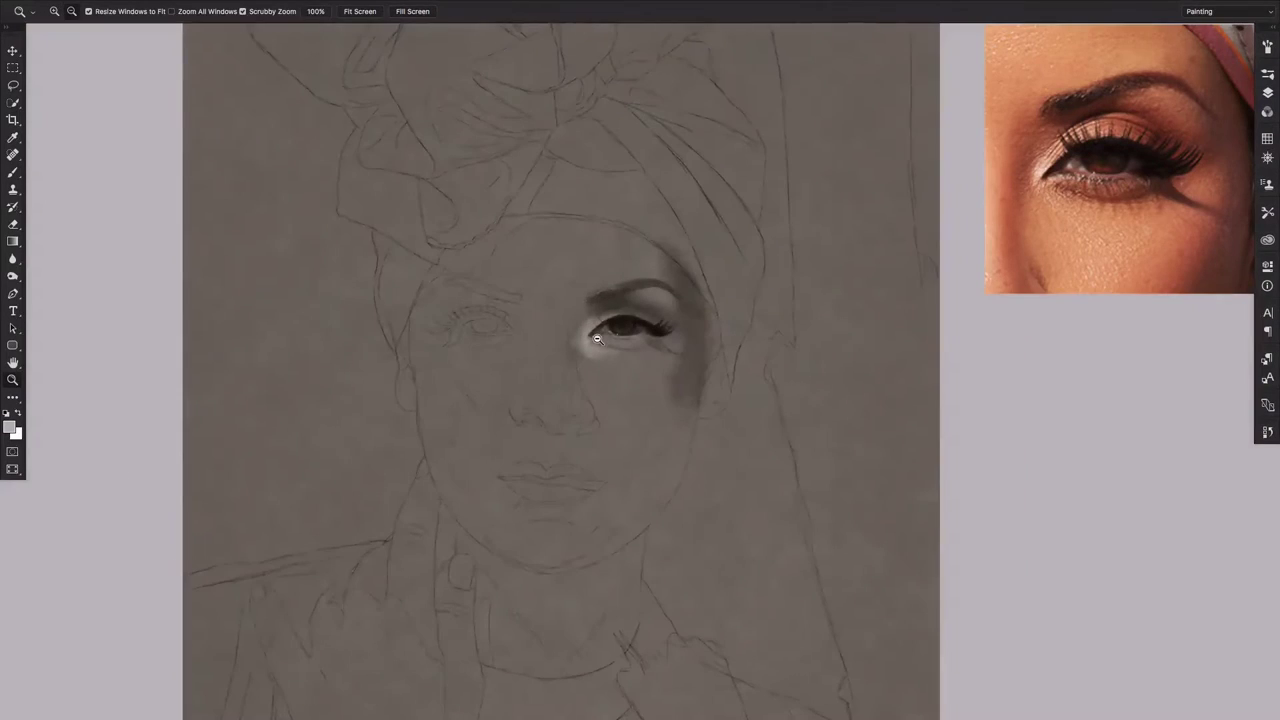
pyautogui.click(545, 381)
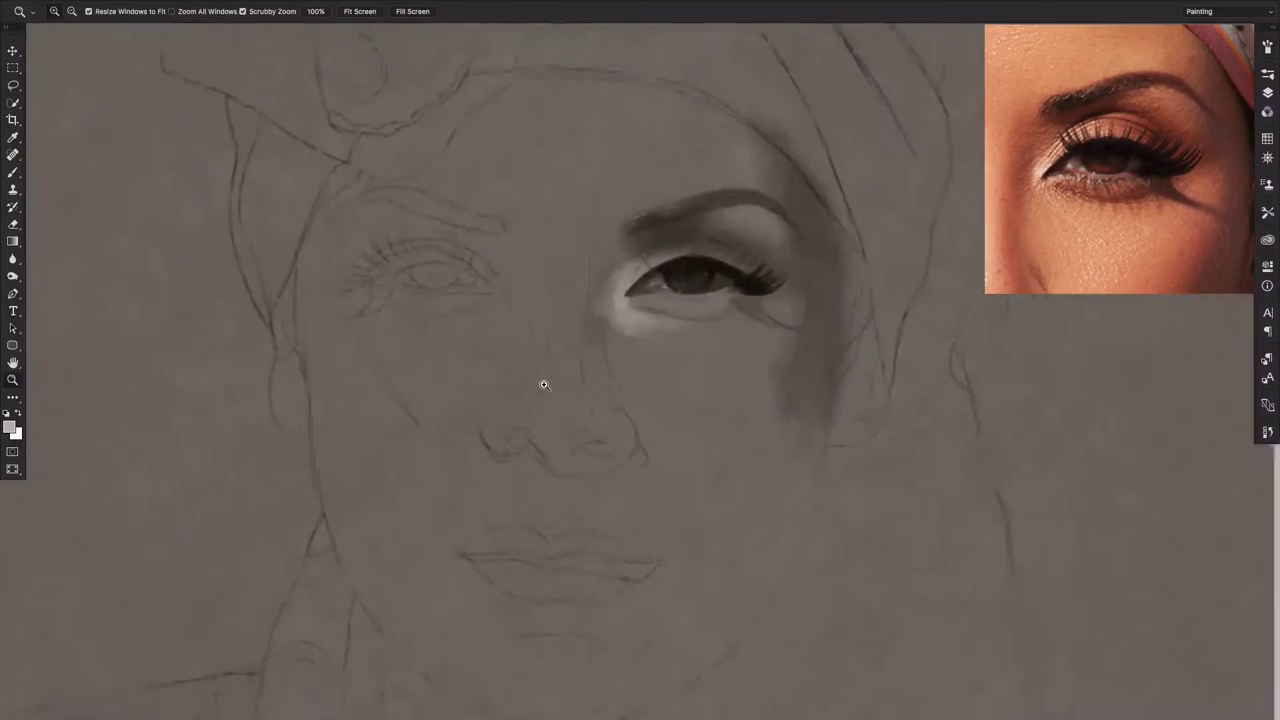
pyautogui.keyDown('alt'); pyautogui.click(614, 341); pyautogui.keyUp('alt')
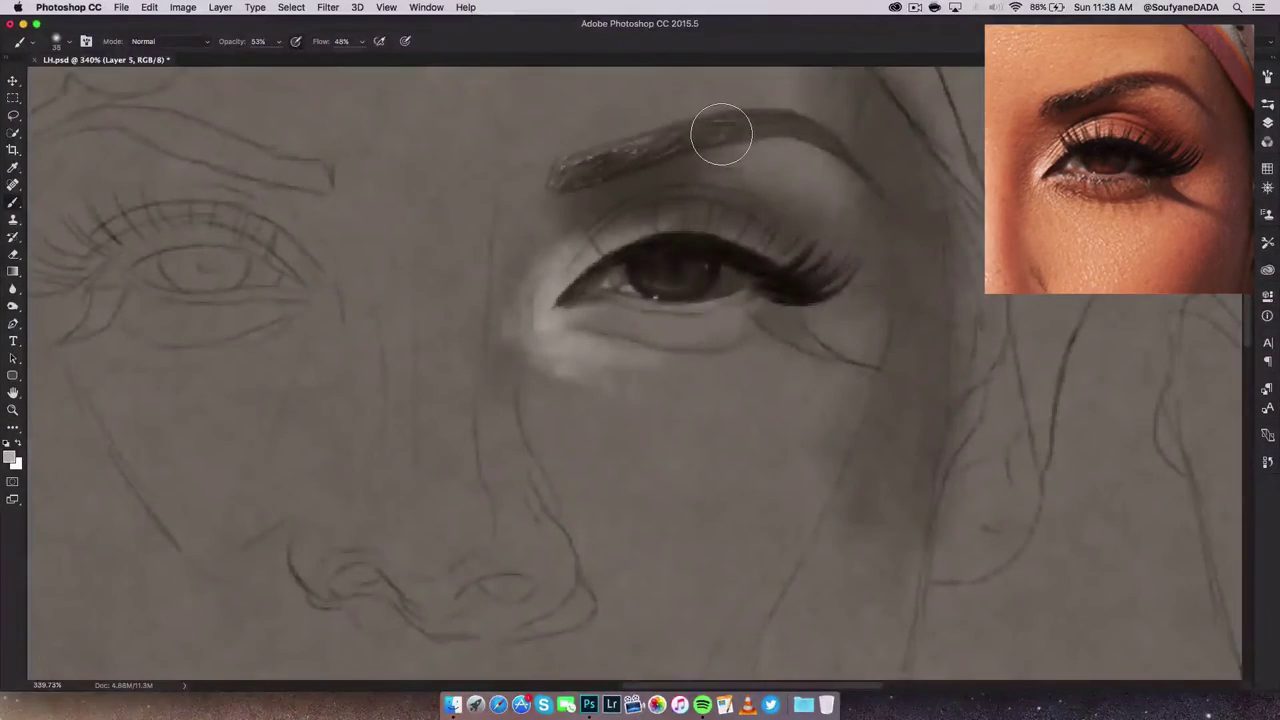
pyautogui.press('f')
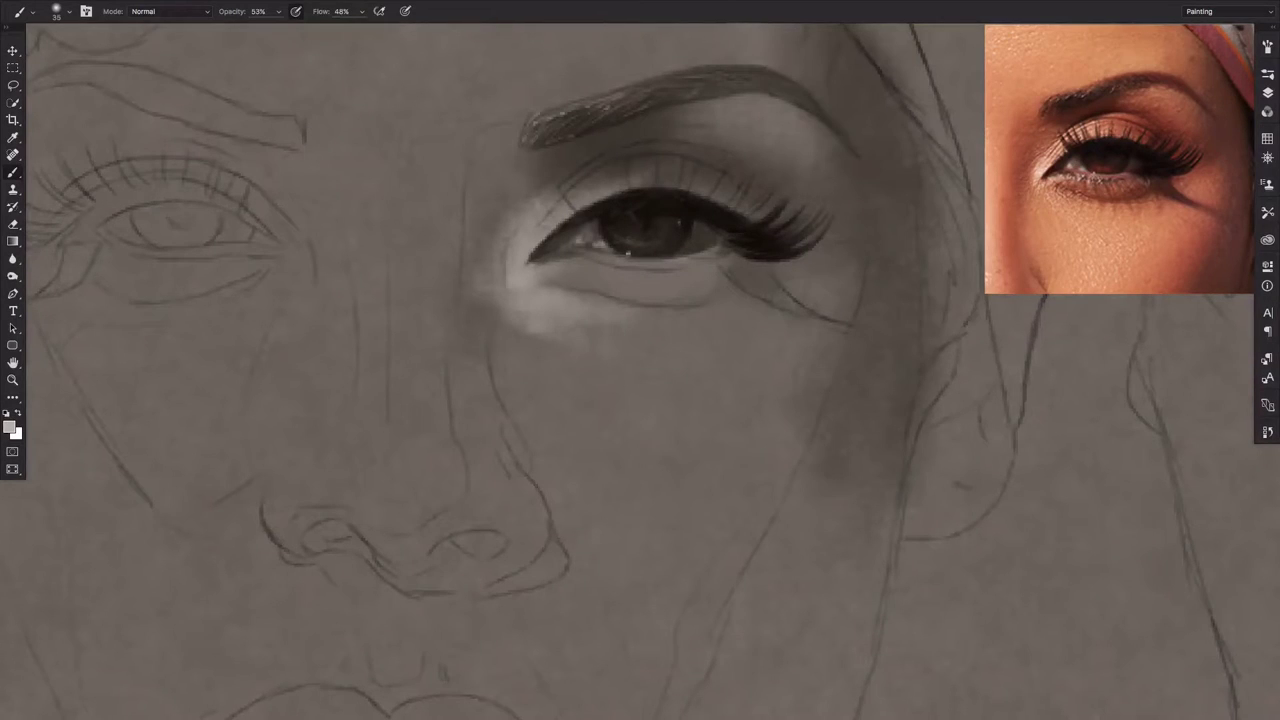
# With near-black paint at brush size 20, softly shade along the eyebrow and darken its inner end.
pyautogui.press('d')
pyautogui.press('[')
pyautogui.press('[')
pyautogui.press('[')
pyautogui.press('[')
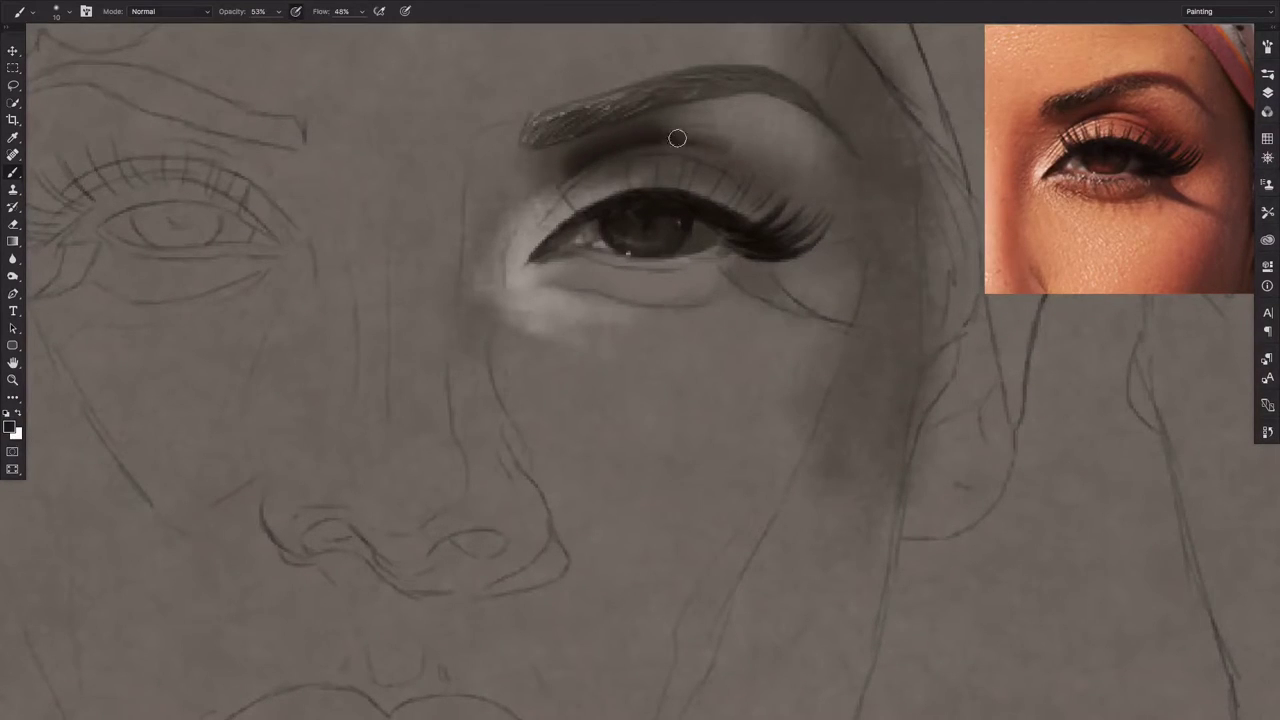
pyautogui.press(']')
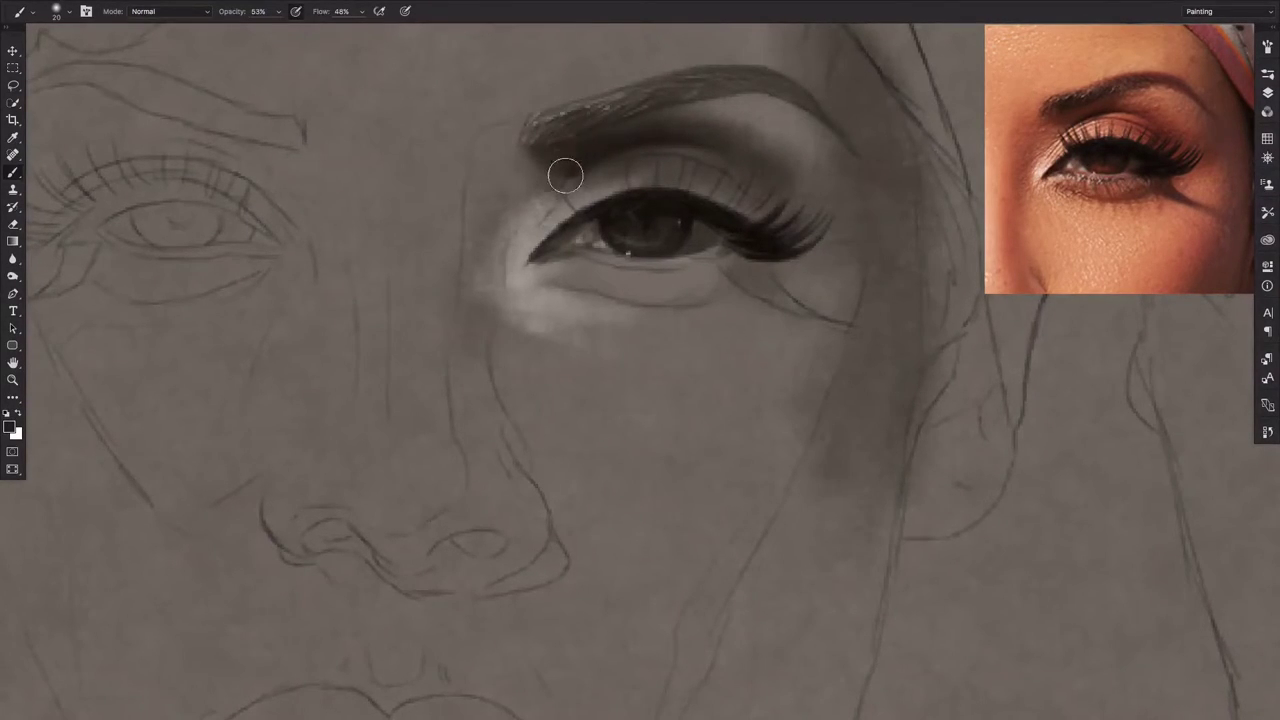
pyautogui.moveTo(589, 131); pyautogui.dragTo(694, 94)
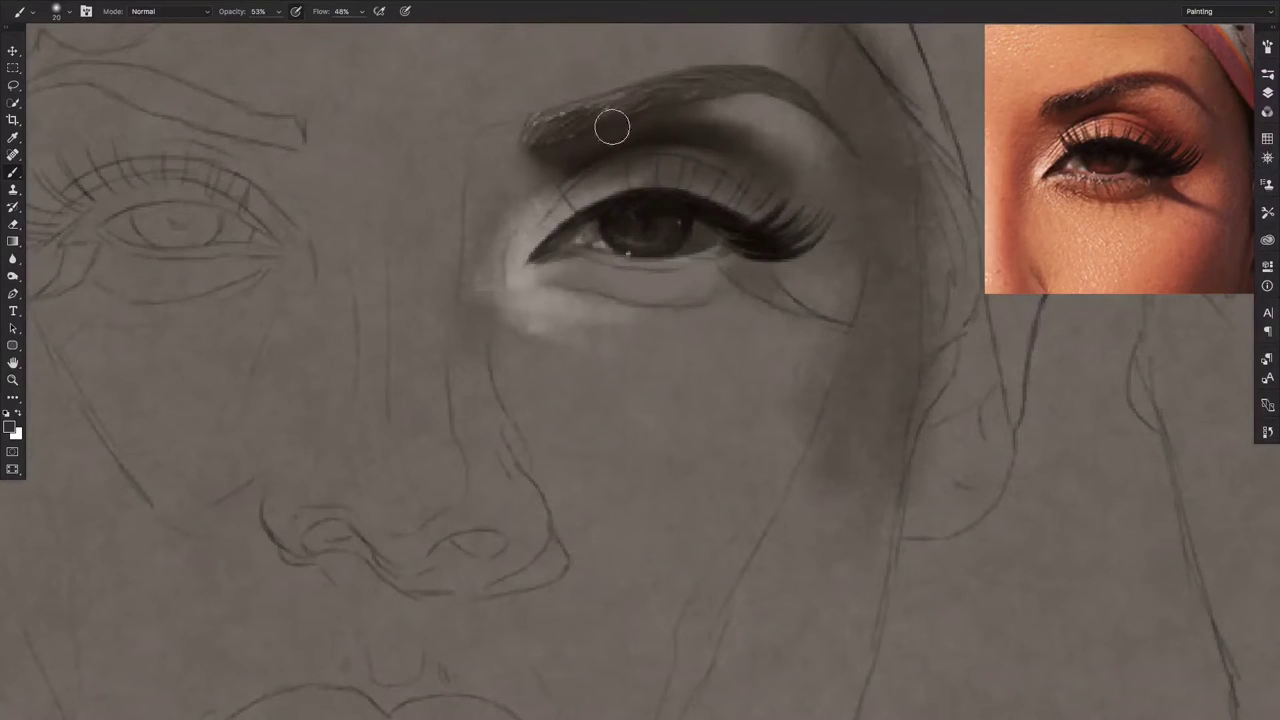
pyautogui.moveTo(545, 146); pyautogui.dragTo(523, 137)
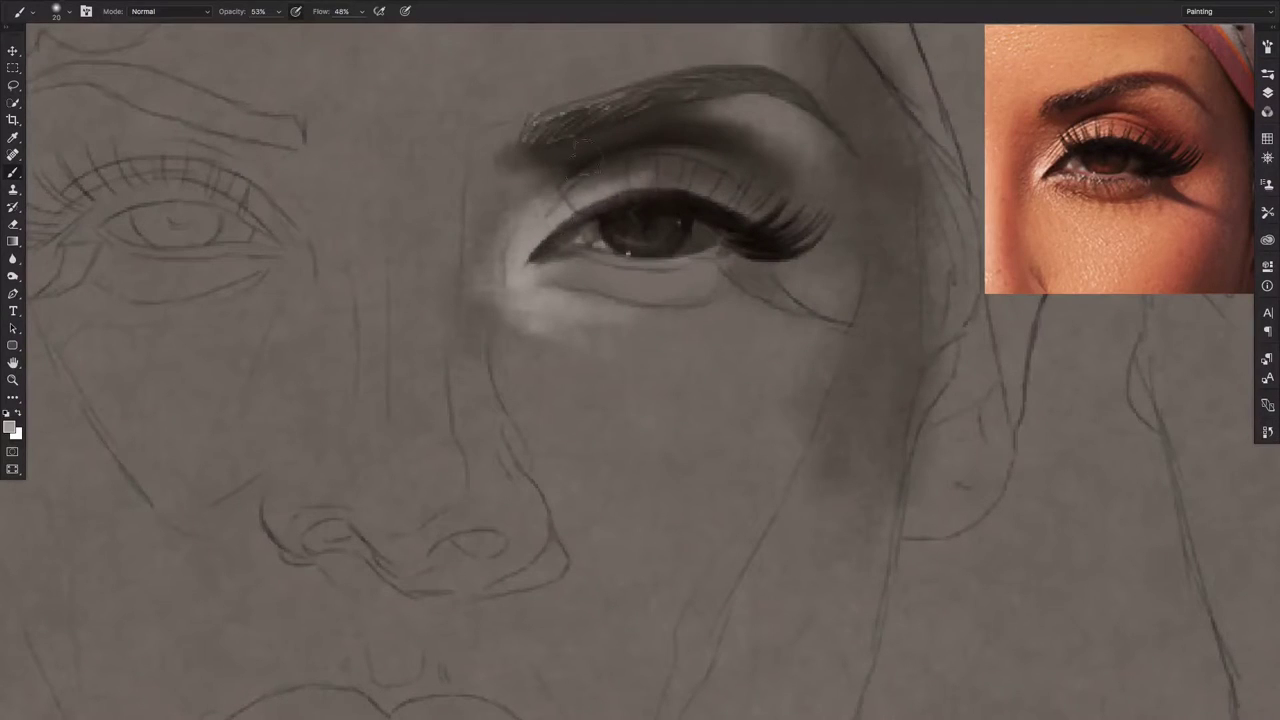
# Lighten the upper-lid crease, the inner eye corner and the skin under the lower lid.
pyautogui.press('[')
pyautogui.press('[')
pyautogui.moveTo(573, 203)
pyautogui.mouseDown()
pyautogui.moveTo(652, 164)
pyautogui.moveTo(575, 203)
pyautogui.mouseUp()
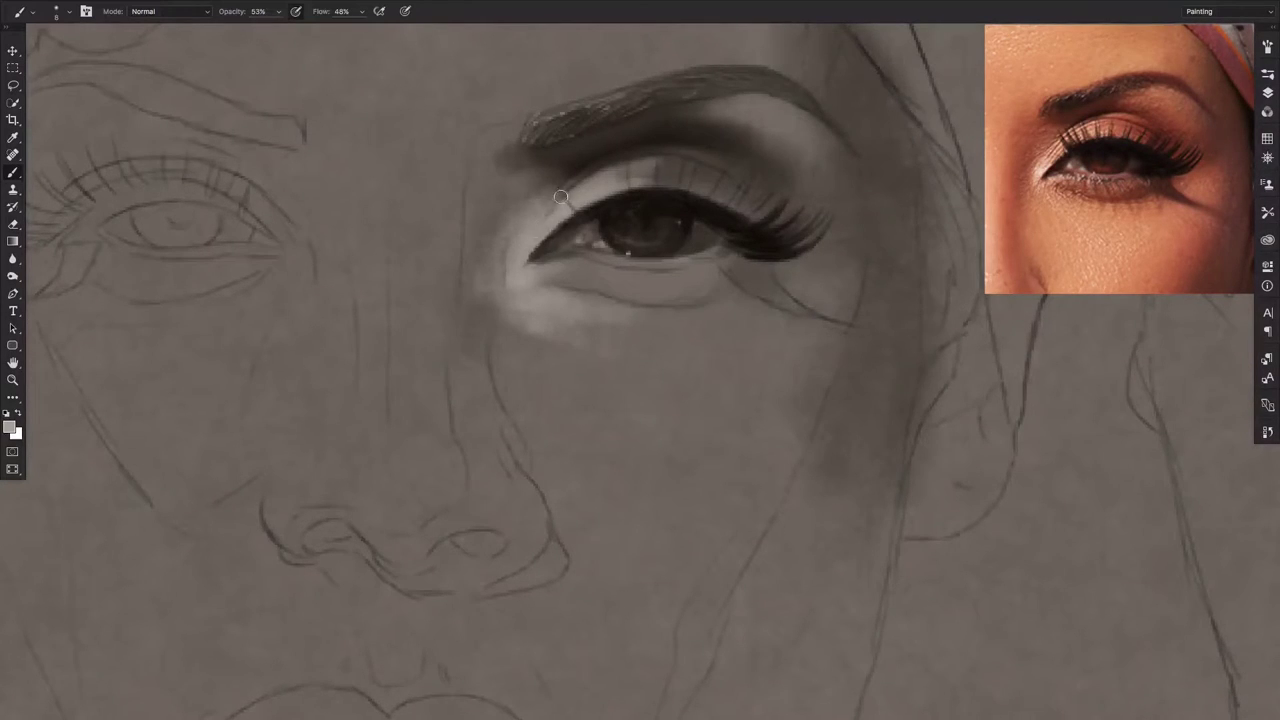
pyautogui.moveTo(563, 192)
pyautogui.mouseDown()
pyautogui.moveTo(587, 182)
pyautogui.moveTo(530, 225)
pyautogui.moveTo(555, 208)
pyautogui.moveTo(516, 249)
pyautogui.moveTo(508, 282)
pyautogui.moveTo(561, 268)
pyautogui.moveTo(597, 302)
pyautogui.mouseUp()
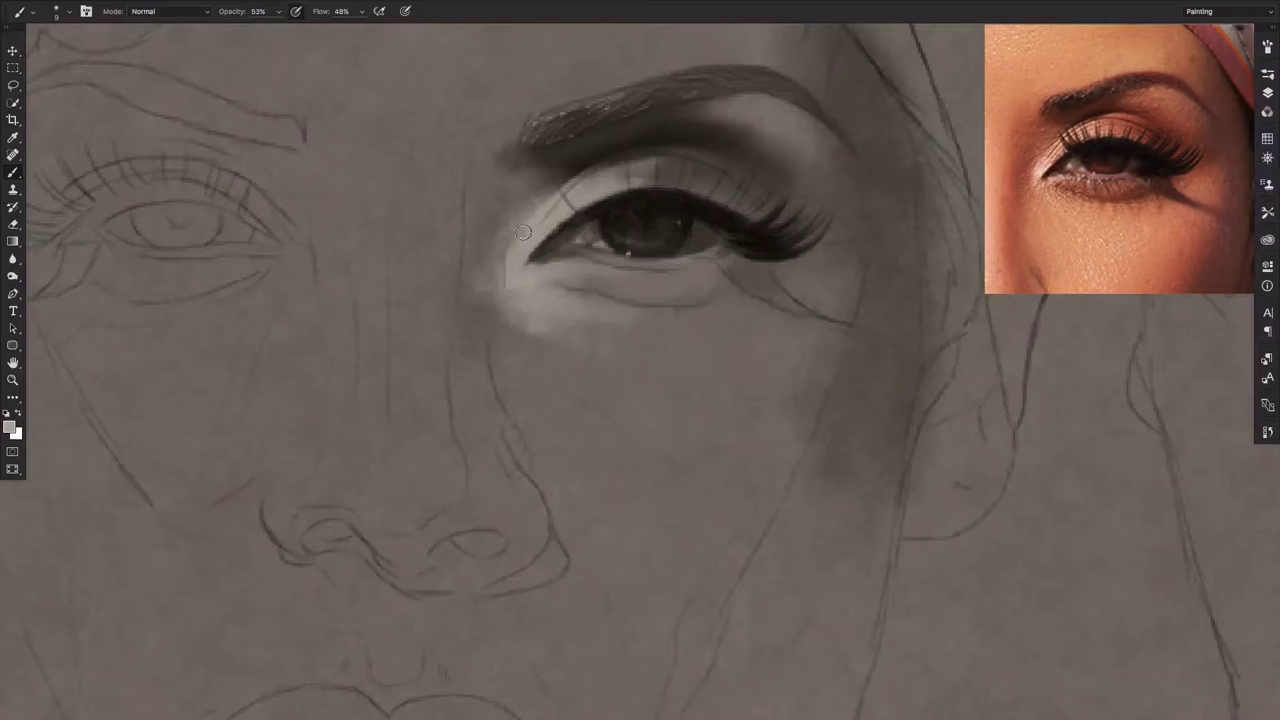
pyautogui.moveTo(523, 232); pyautogui.dragTo(508, 287)
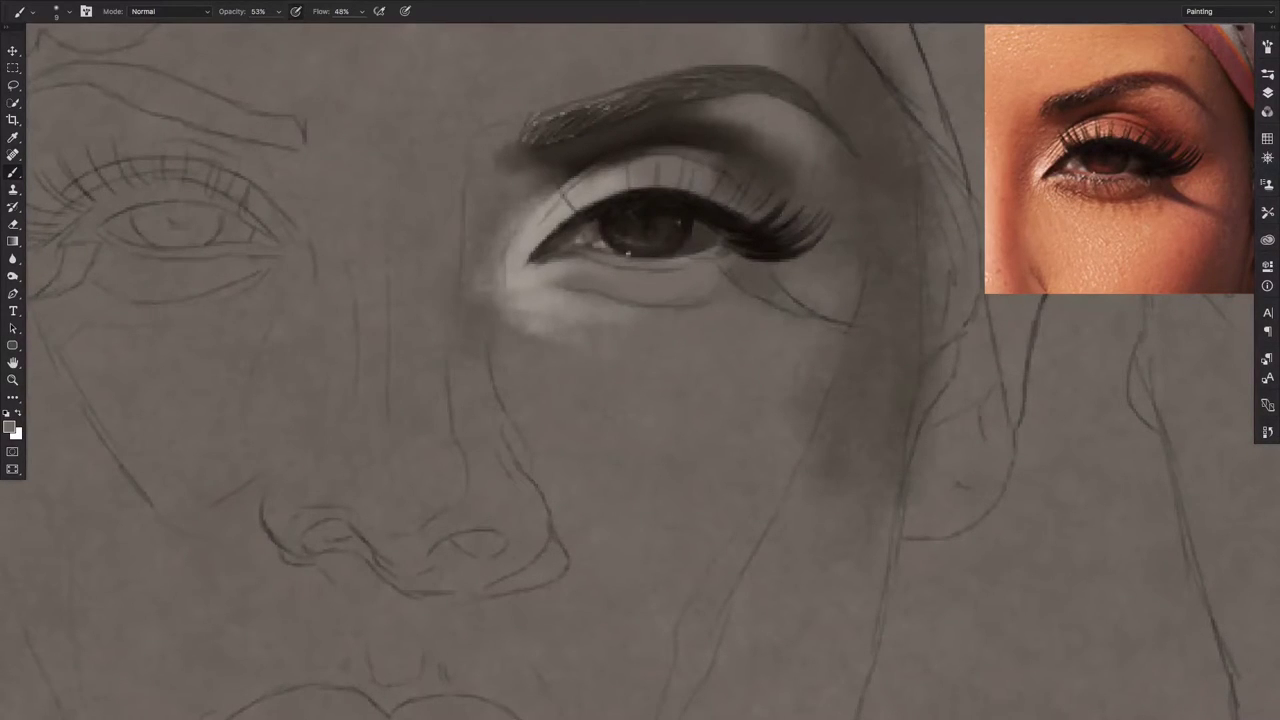
pyautogui.press(']')
pyautogui.press(']')
pyautogui.press(']')
pyautogui.press(']')
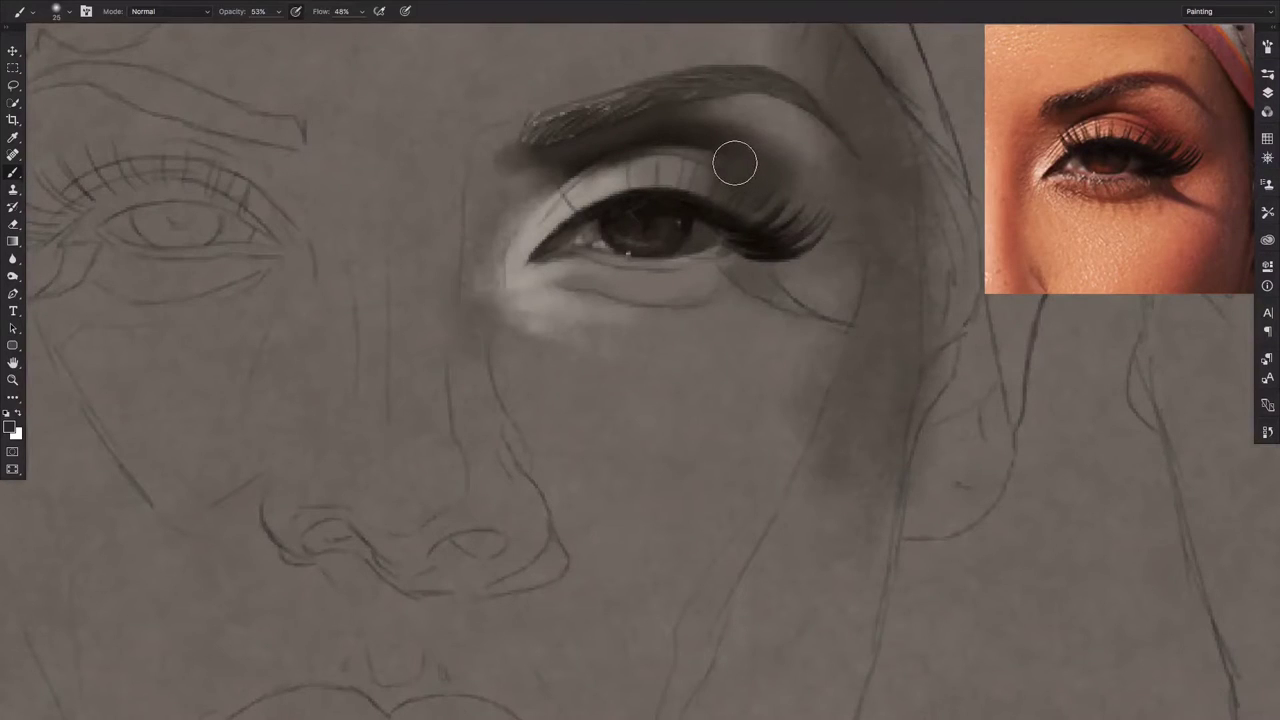
# Switch to a smaller brush preset at 61% flow and stroke a dark mark in the eyelid crease.
pyautogui.press('[')
pyautogui.press('[')
pyautogui.press('[')
pyautogui.rightClick(286, 257)
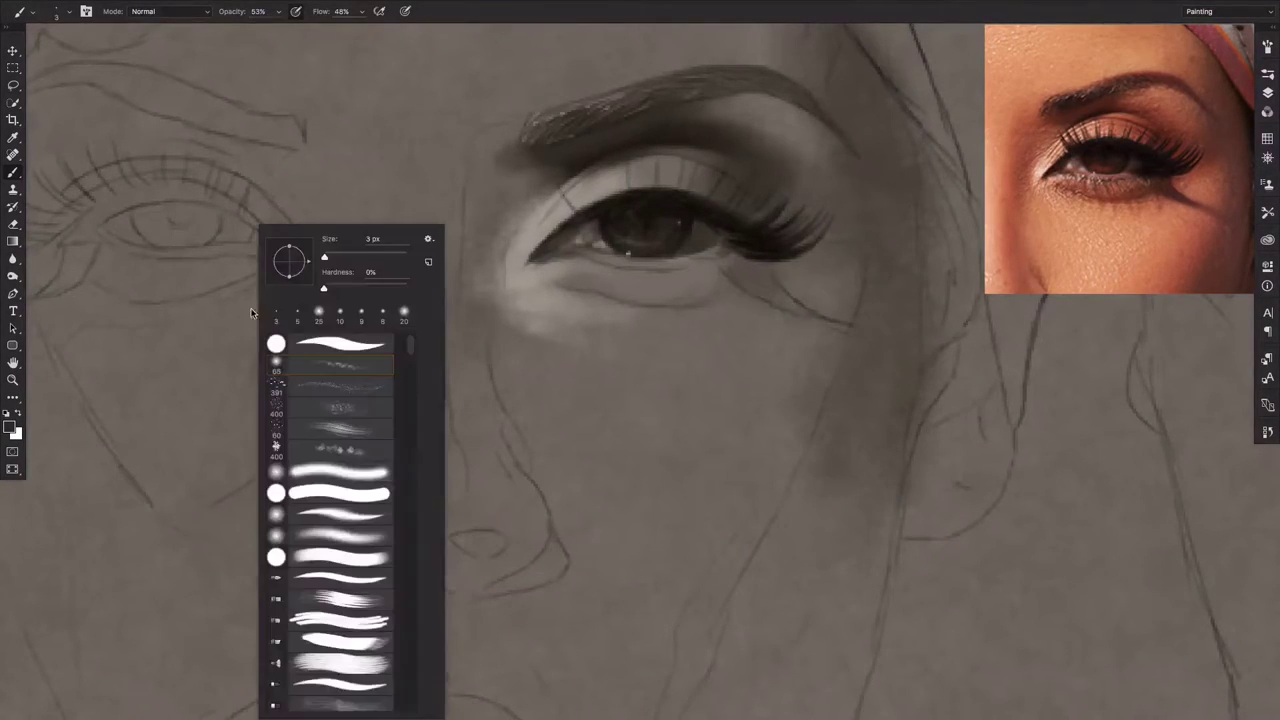
pyautogui.doubleClick(324, 341)
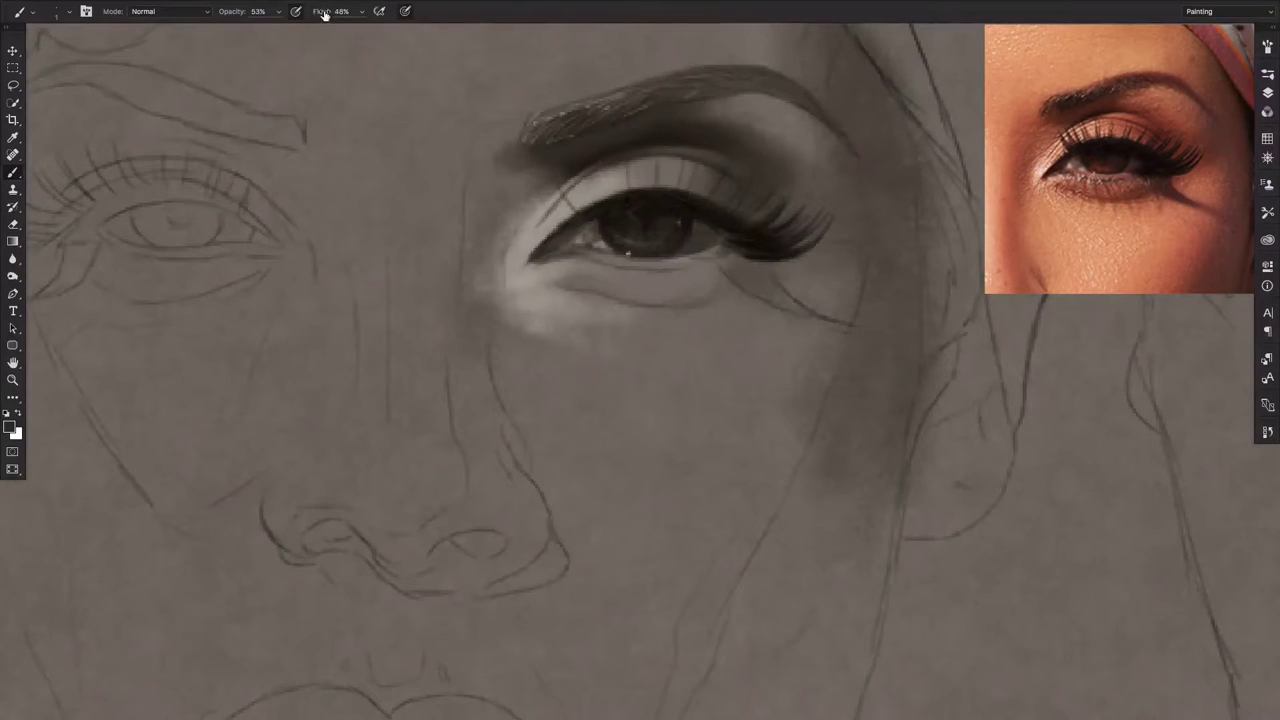
pyautogui.moveTo(322, 11); pyautogui.dragTo(336, 11)
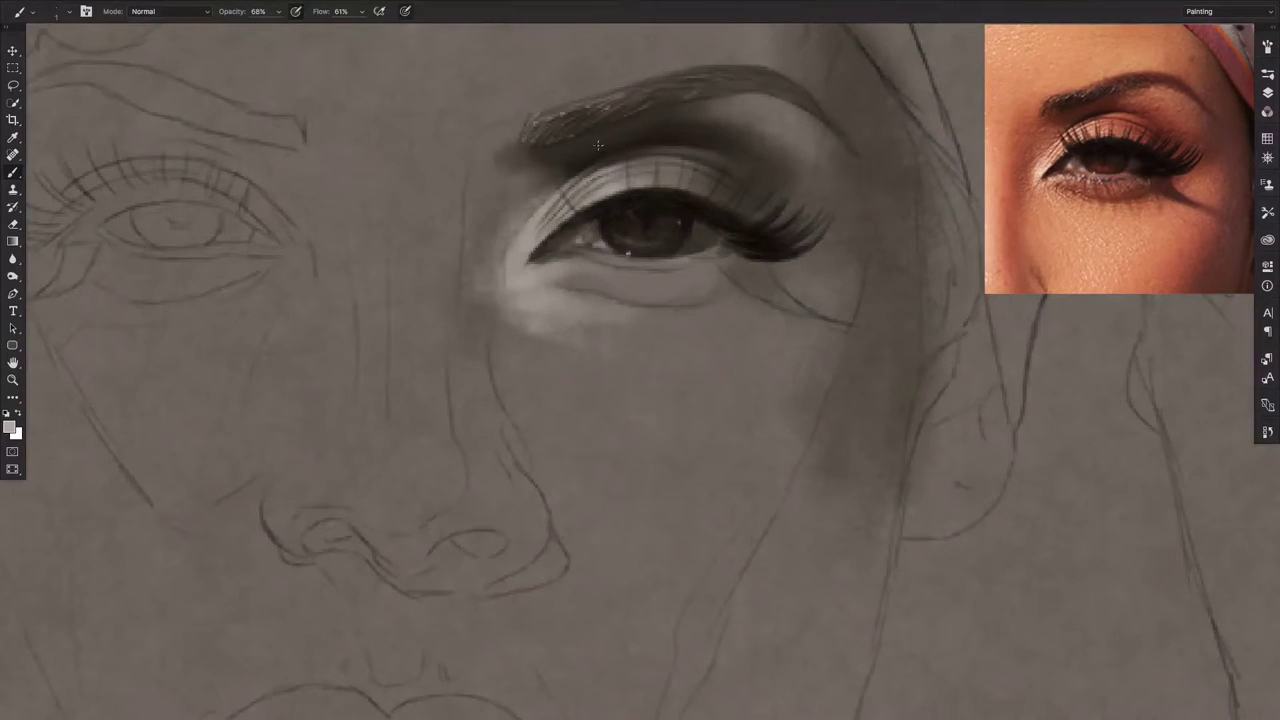
pyautogui.moveTo(604, 170); pyautogui.dragTo(626, 170)
# With the large scatter brush, brighten the under-eye highlight and smooth the skin under the brow.
pyautogui.rightClick(586, 257)
pyautogui.doubleClick(629, 343)
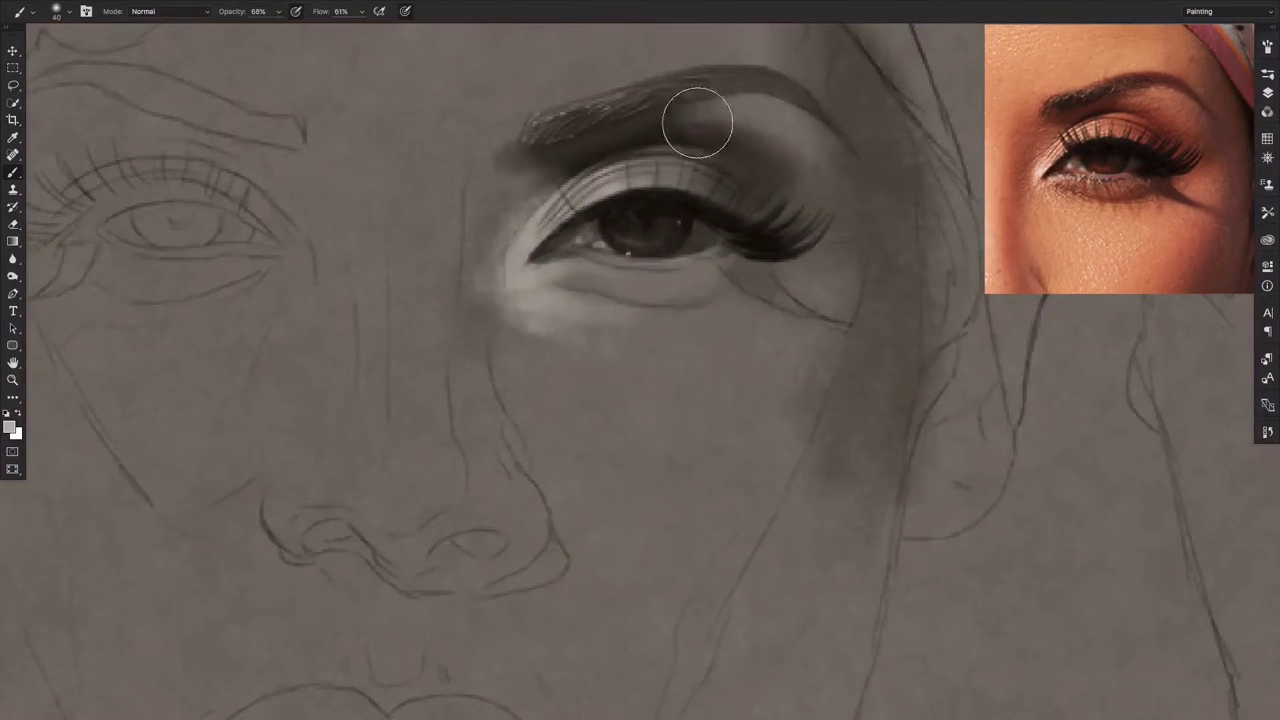
pyautogui.rightClick(631, 269)
pyautogui.doubleClick(700, 400)
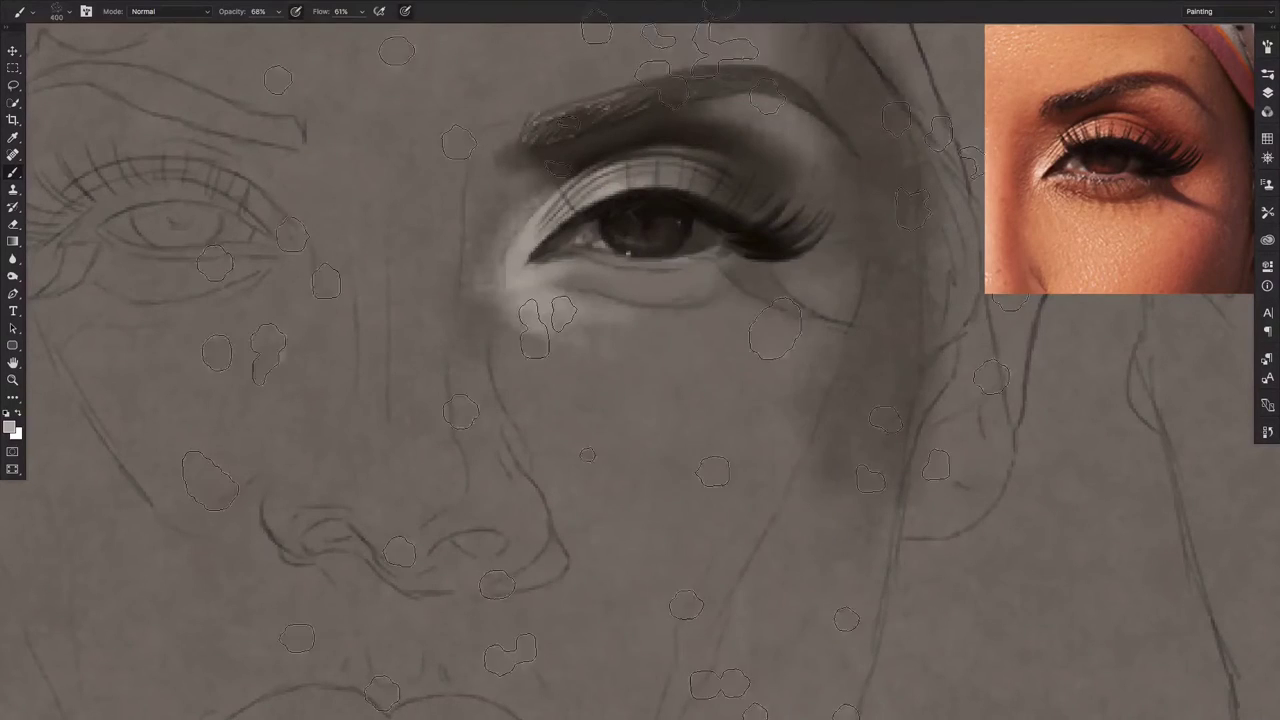
pyautogui.moveTo(587, 455); pyautogui.dragTo(600, 440)
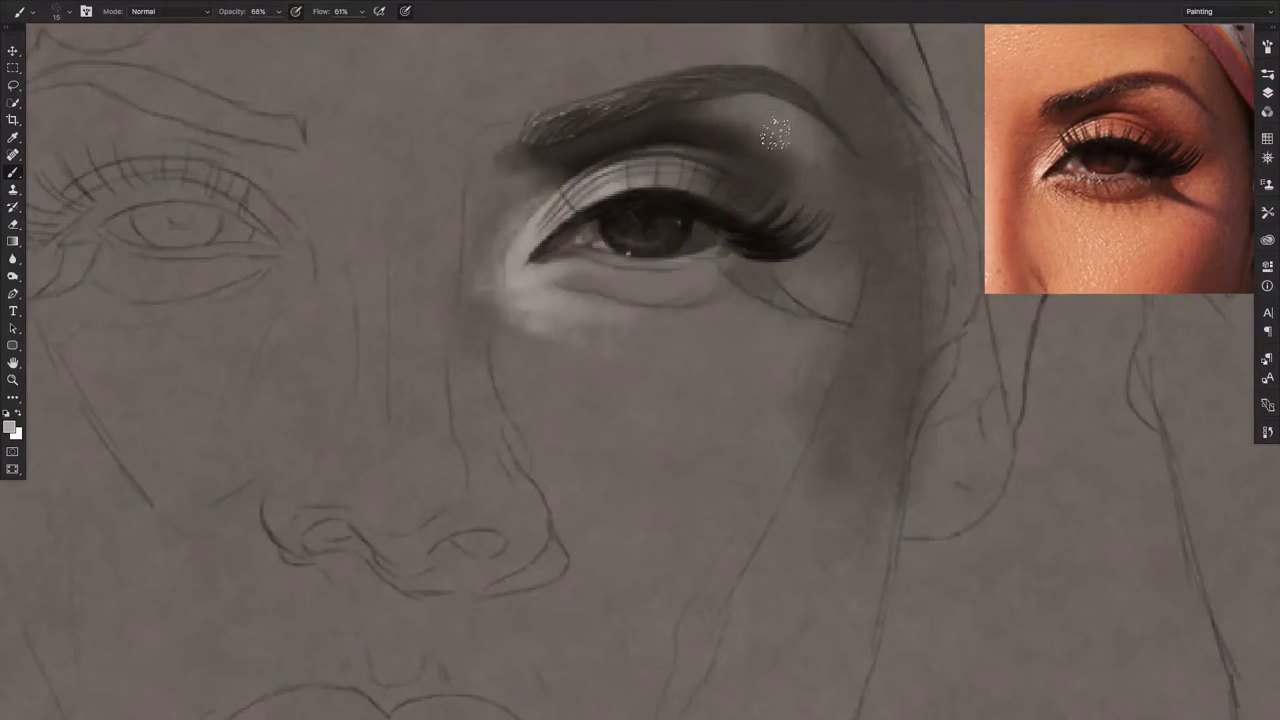
pyautogui.moveTo(775, 132); pyautogui.dragTo(724, 116)
# Switch to a darker grey and raise the brush to 89% opacity and 74% flow.
pyautogui.keyDown('alt'); pyautogui.click(628, 254); pyautogui.keyUp('alt')
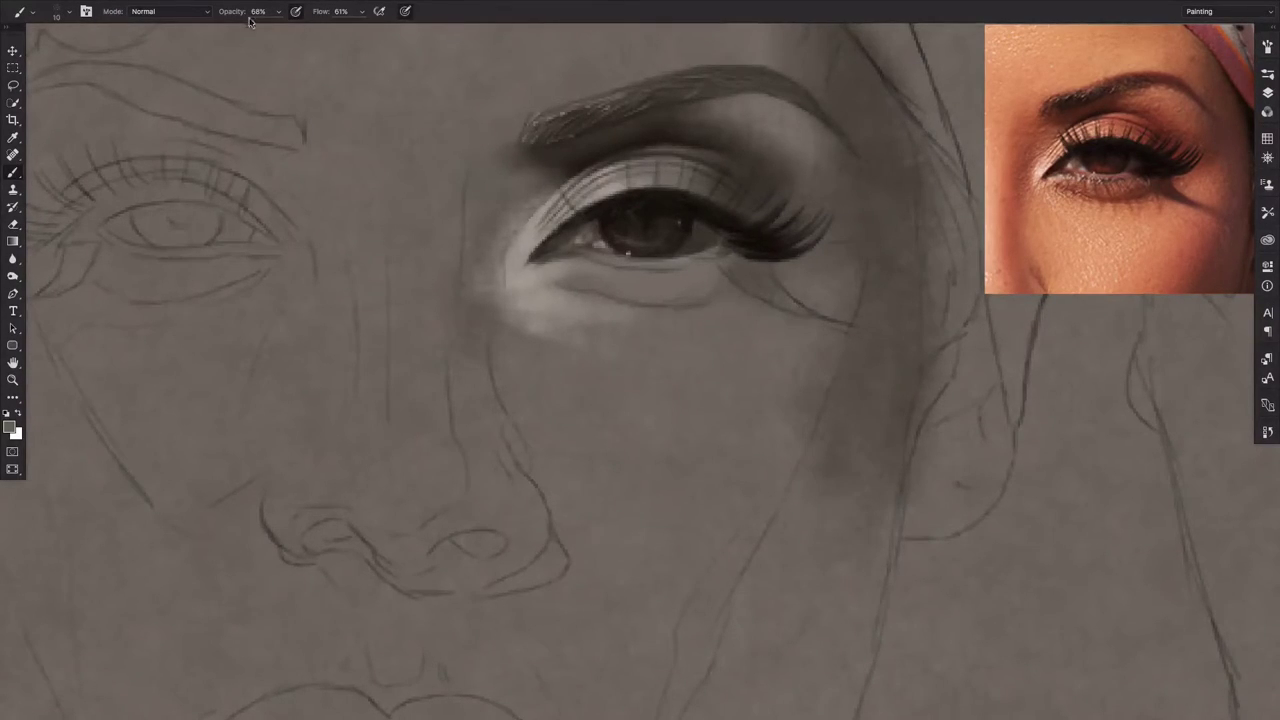
pyautogui.moveTo(323, 14); pyautogui.dragTo(342, 12)
pyautogui.moveTo(232, 12); pyautogui.dragTo(248, 19)
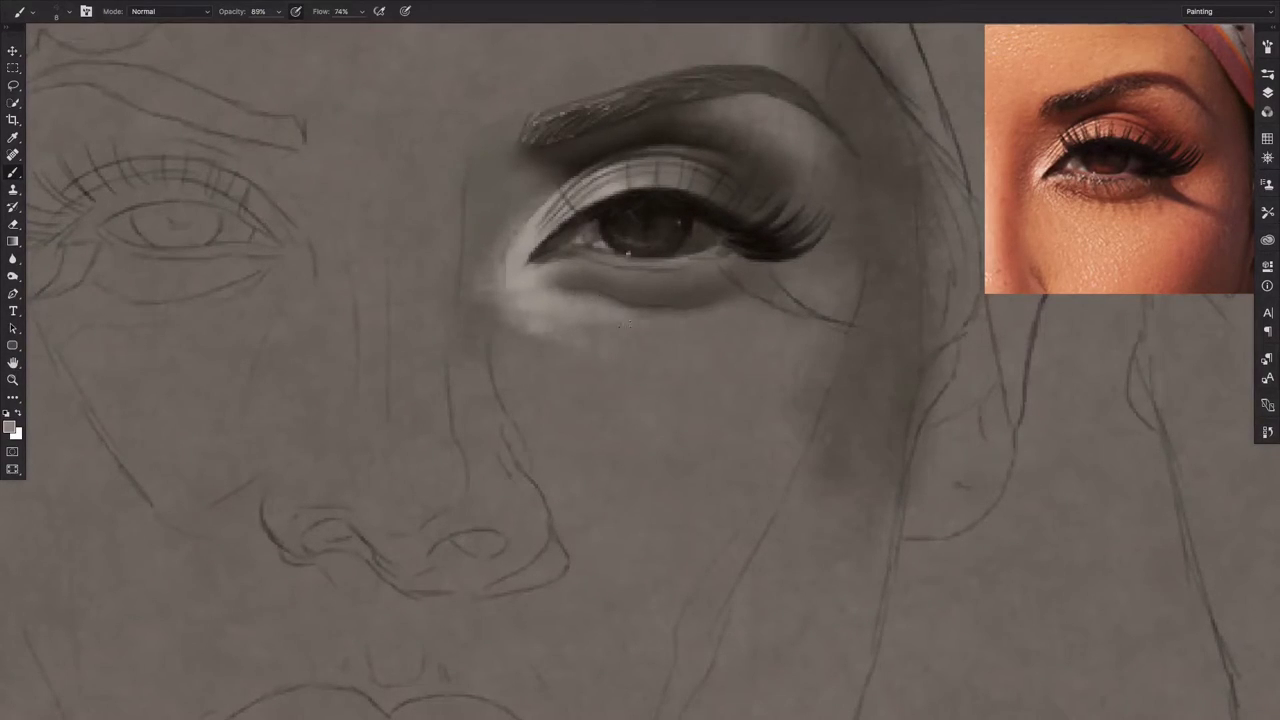
# Paint light skin tone below the lower eyelid and enlarge the brush.
pyautogui.rightClick(548, 230)
pyautogui.doubleClick(629, 371)
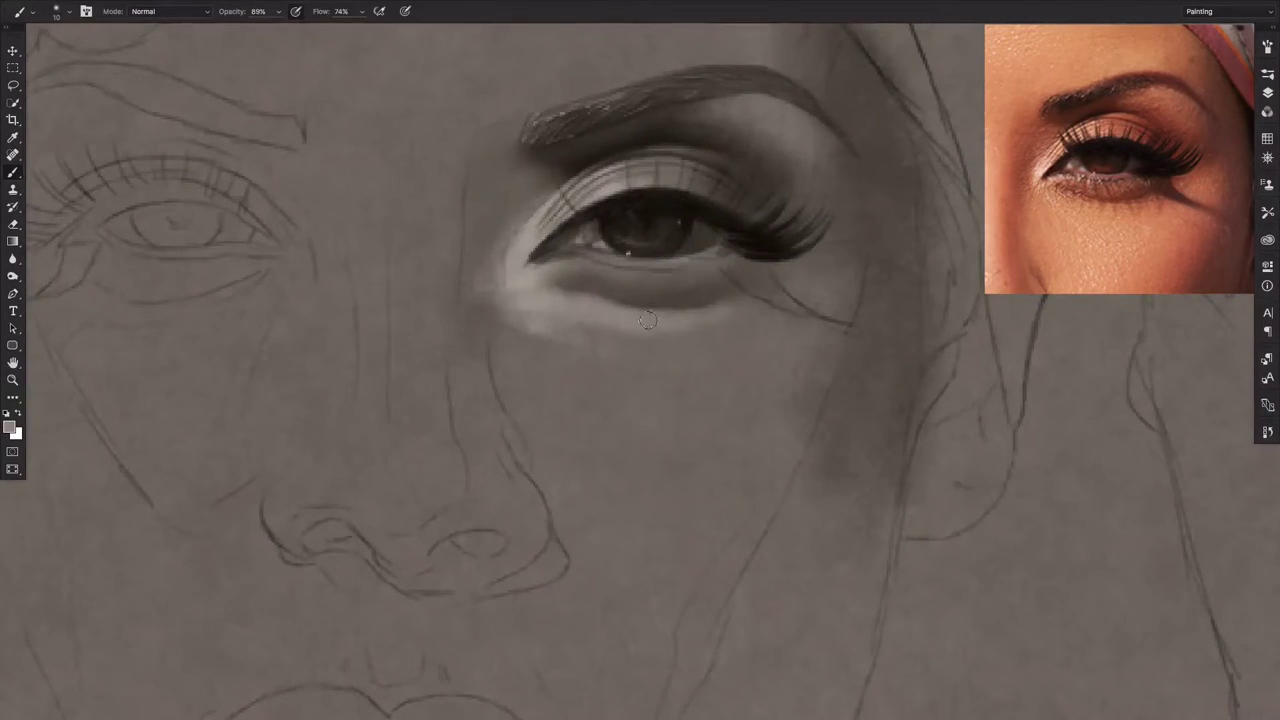
pyautogui.moveTo(700, 321)
pyautogui.mouseDown()
pyautogui.moveTo(630, 340)
pyautogui.moveTo(594, 314)
pyautogui.moveTo(555, 374)
pyautogui.moveTo(686, 349)
pyautogui.moveTo(634, 349)
pyautogui.moveTo(737, 349)
pyautogui.moveTo(730, 327)
pyautogui.mouseUp()
pyautogui.press(']')
pyautogui.press(']')
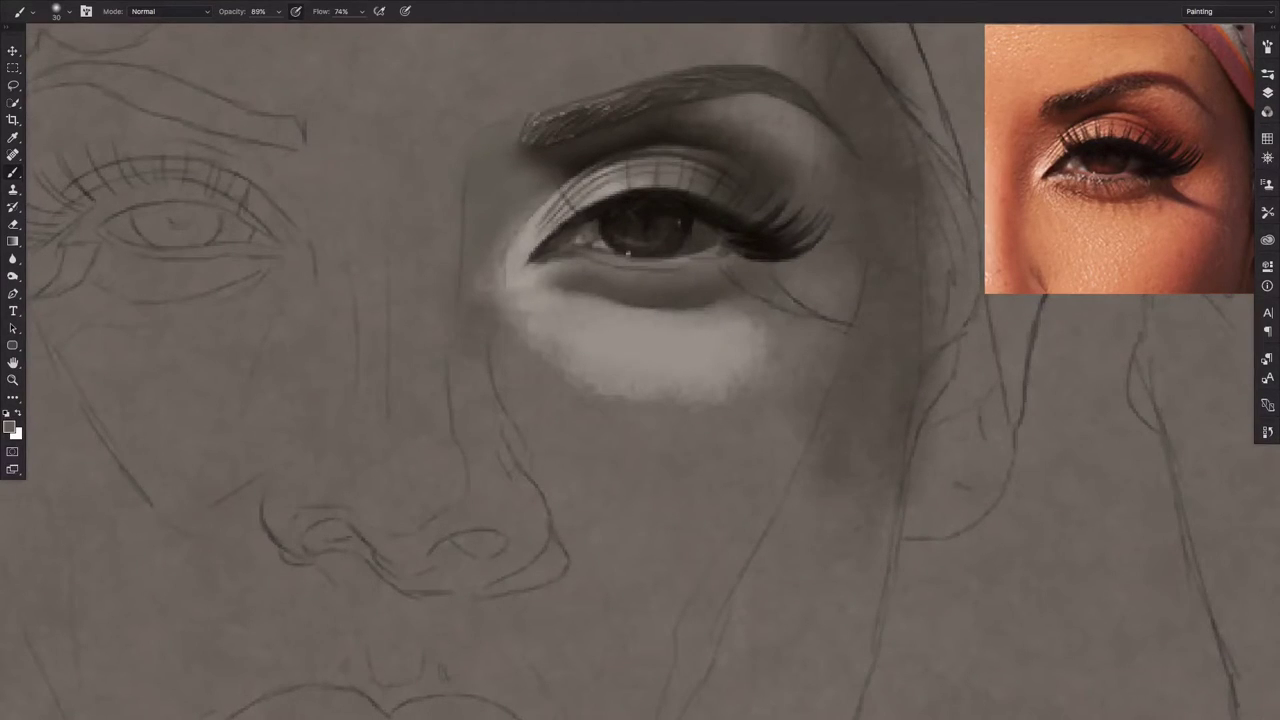
# With a smaller brush in black, paint a dark shadow along the lower-eyelid crease.
pyautogui.rightClick(665, 330)
pyautogui.doubleClick(690, 376)
pyautogui.press('d')
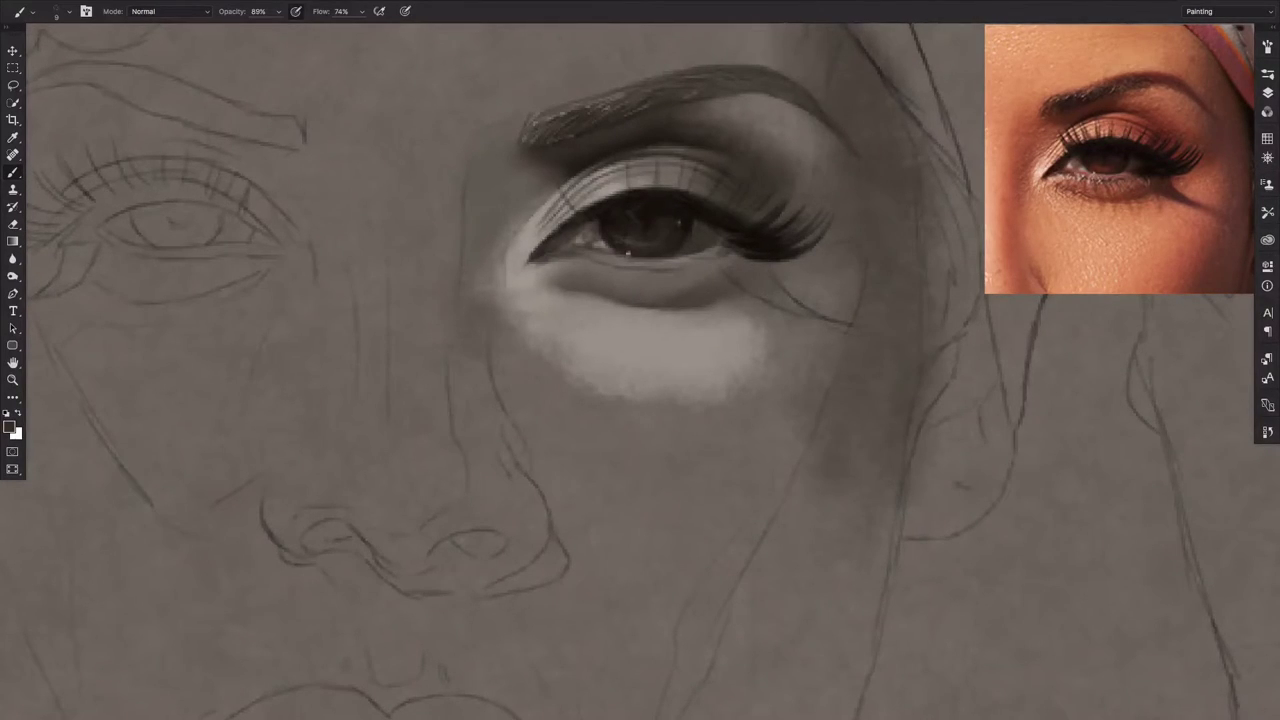
pyautogui.rightClick(736, 298)
pyautogui.doubleClick(790, 334)
pyautogui.moveTo(768, 287)
pyautogui.mouseDown()
pyautogui.moveTo(792, 314)
pyautogui.moveTo(749, 260)
pyautogui.moveTo(776, 292)
pyautogui.moveTo(743, 263)
pyautogui.moveTo(760, 298)
pyautogui.mouseUp()
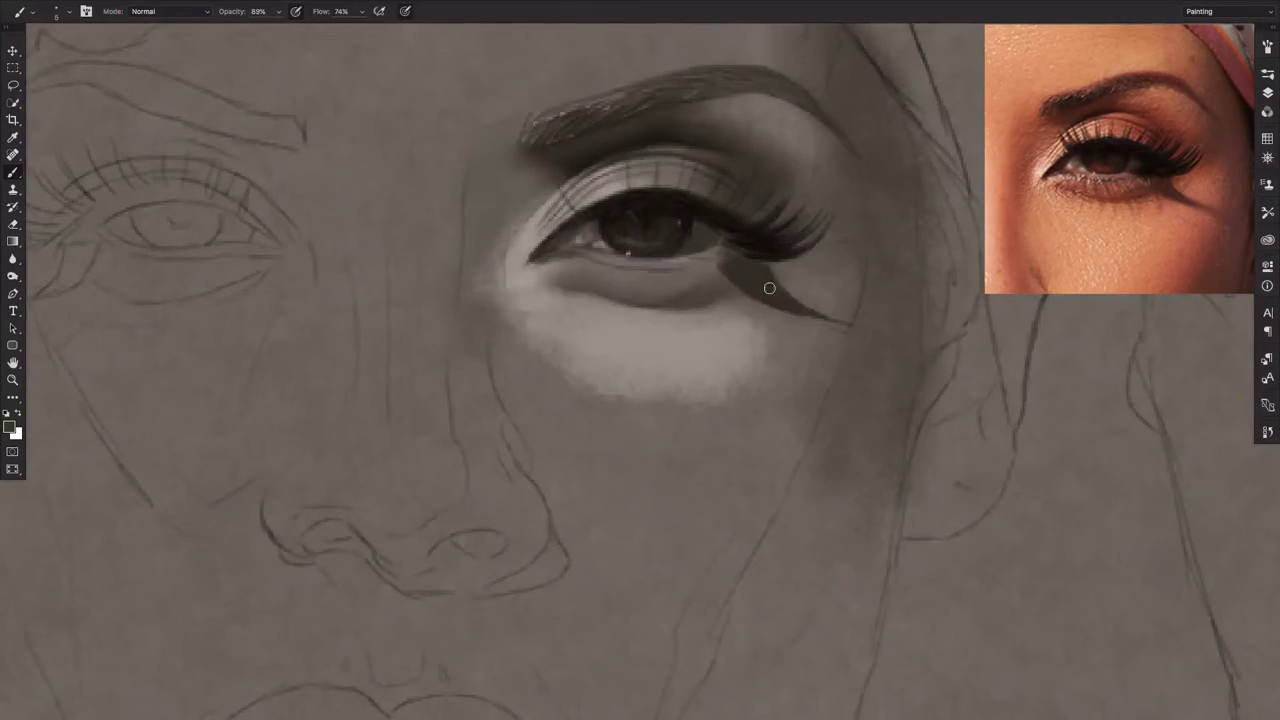
# Clean up the underside of the eyeliner wing and darken the outer lower lash line.
pyautogui.moveTo(747, 285); pyautogui.dragTo(855, 323)
pyautogui.moveTo(706, 260); pyautogui.dragTo(770, 261)
pyautogui.moveTo(736, 262); pyautogui.dragTo(716, 257)
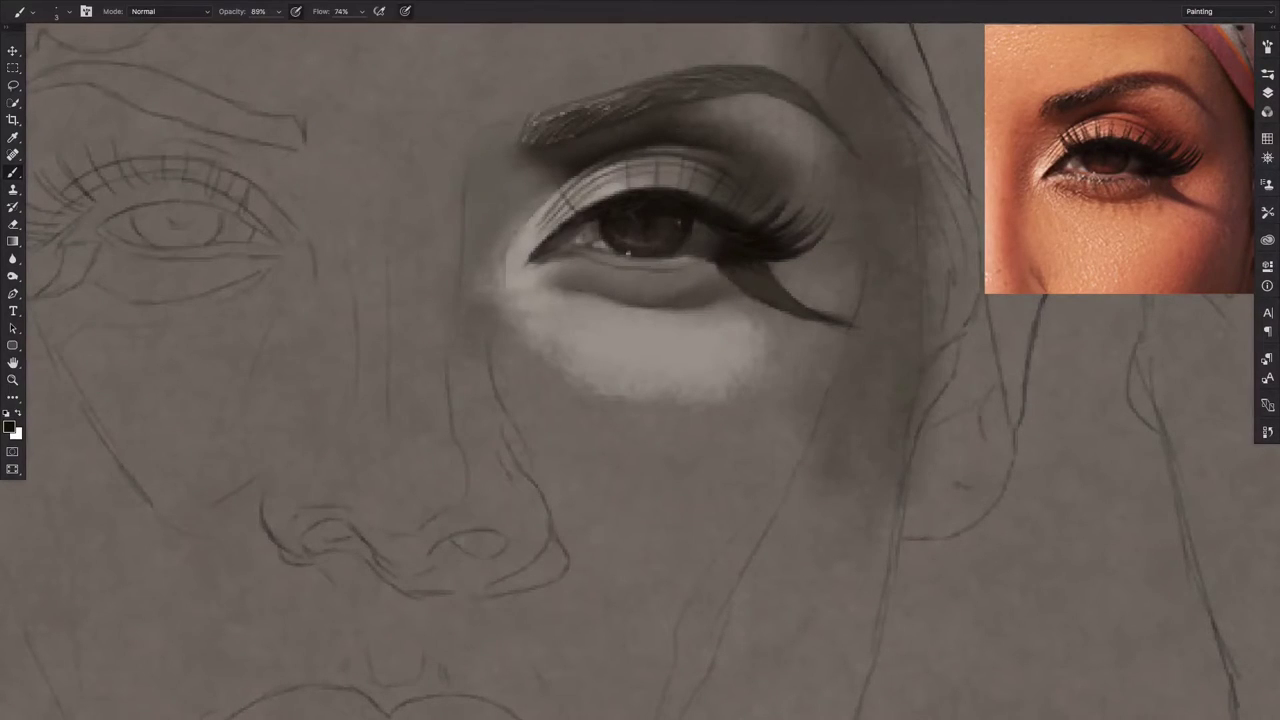
# Switch to mid grey, then sample darker tones from the eye and its corner.
pyautogui.keyDown('alt'); pyautogui.click(628, 253); pyautogui.keyUp('alt')
pyautogui.keyDown('alt'); pyautogui.click(688, 252); pyautogui.keyUp('alt')
pyautogui.keyDown('alt'); pyautogui.click(733, 250); pyautogui.keyUp('alt')
# Lower the brush to 72% opacity and 57% flow, briefly checking the Layers panel.
pyautogui.moveTo(325, 17); pyautogui.dragTo(237, 18)
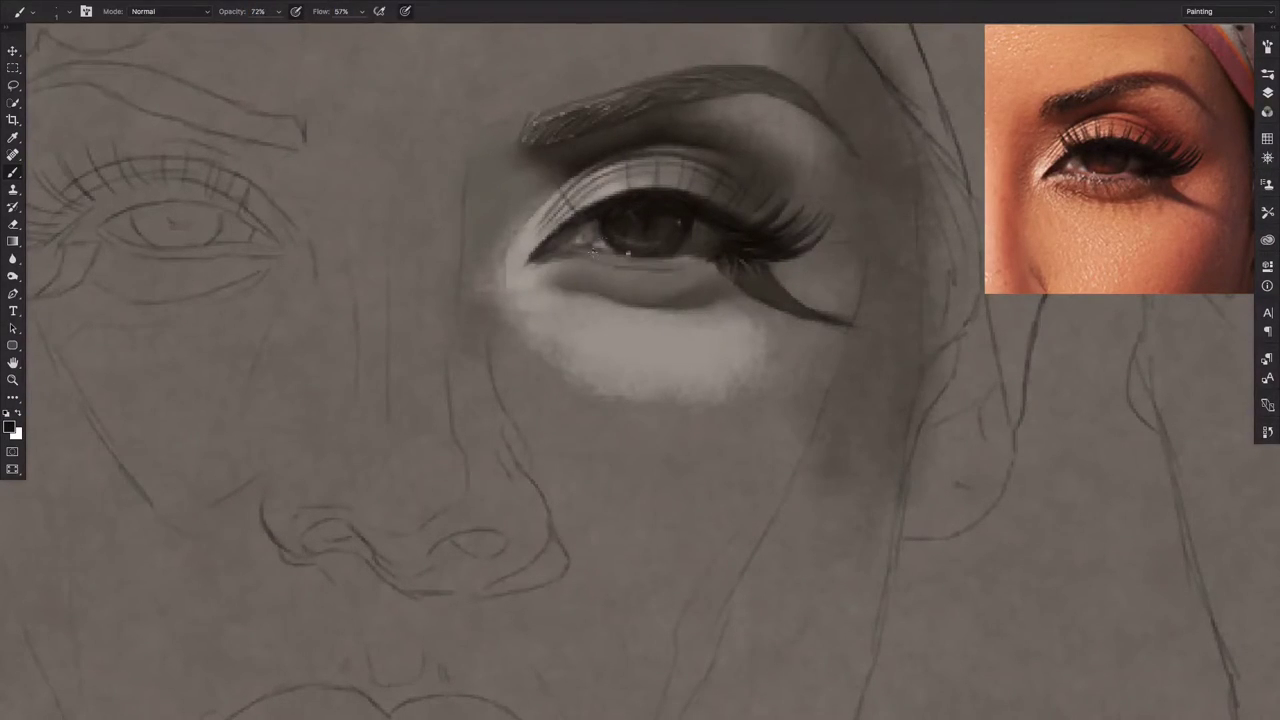
pyautogui.click(1266, 93)
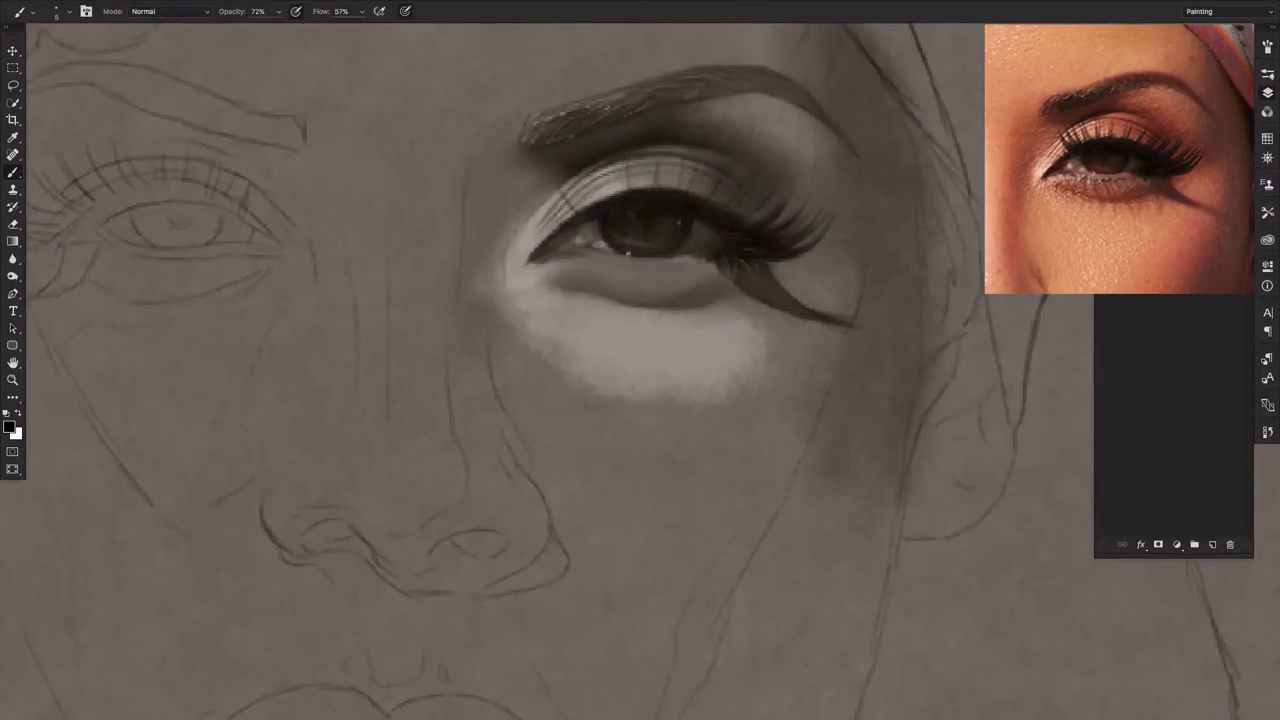
pyautogui.press('F7')
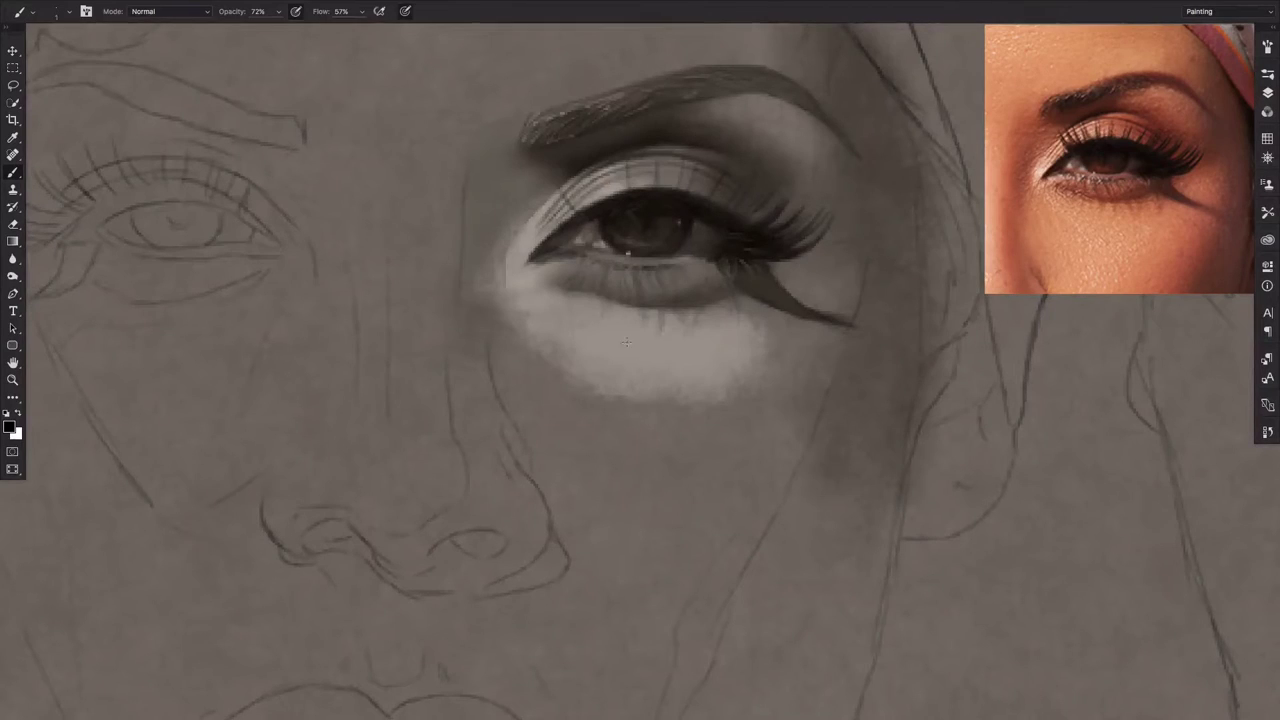
# Switch to the Blur tool with R to soften the painted edges.
pyautogui.press('r')
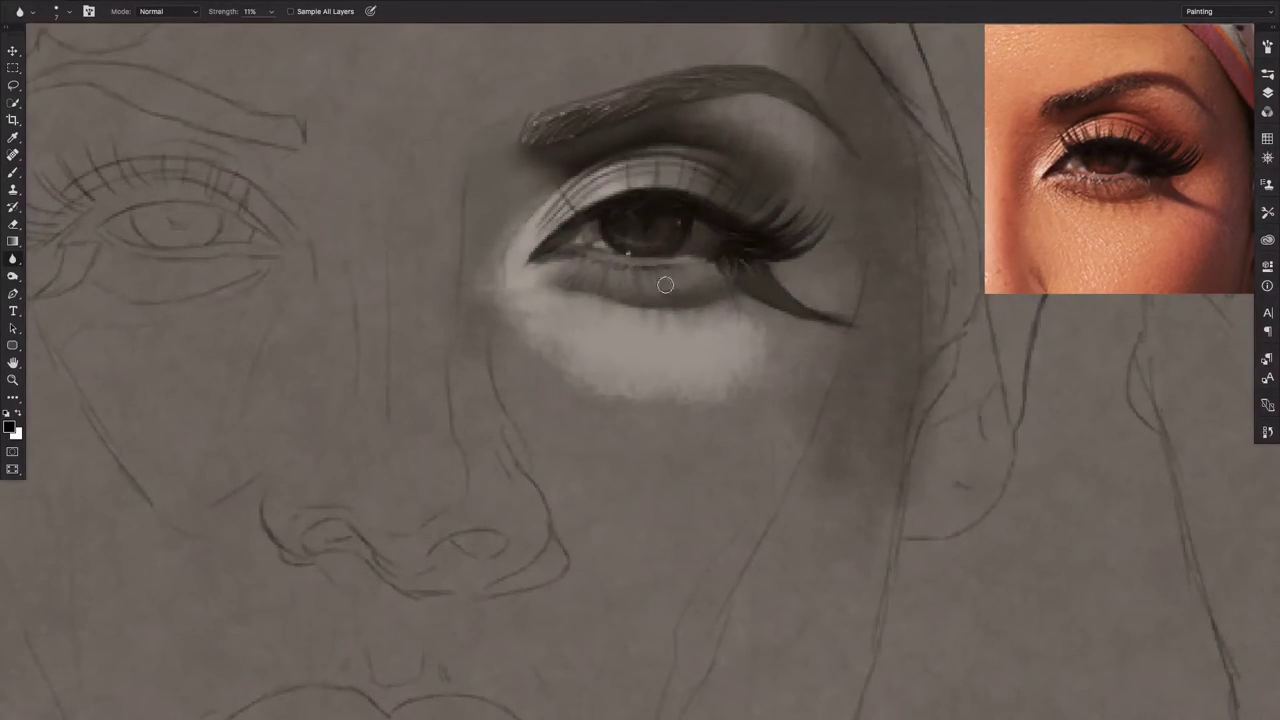
# Return from the Blur tool to the Brush tool.
pyautogui.click(13, 172)
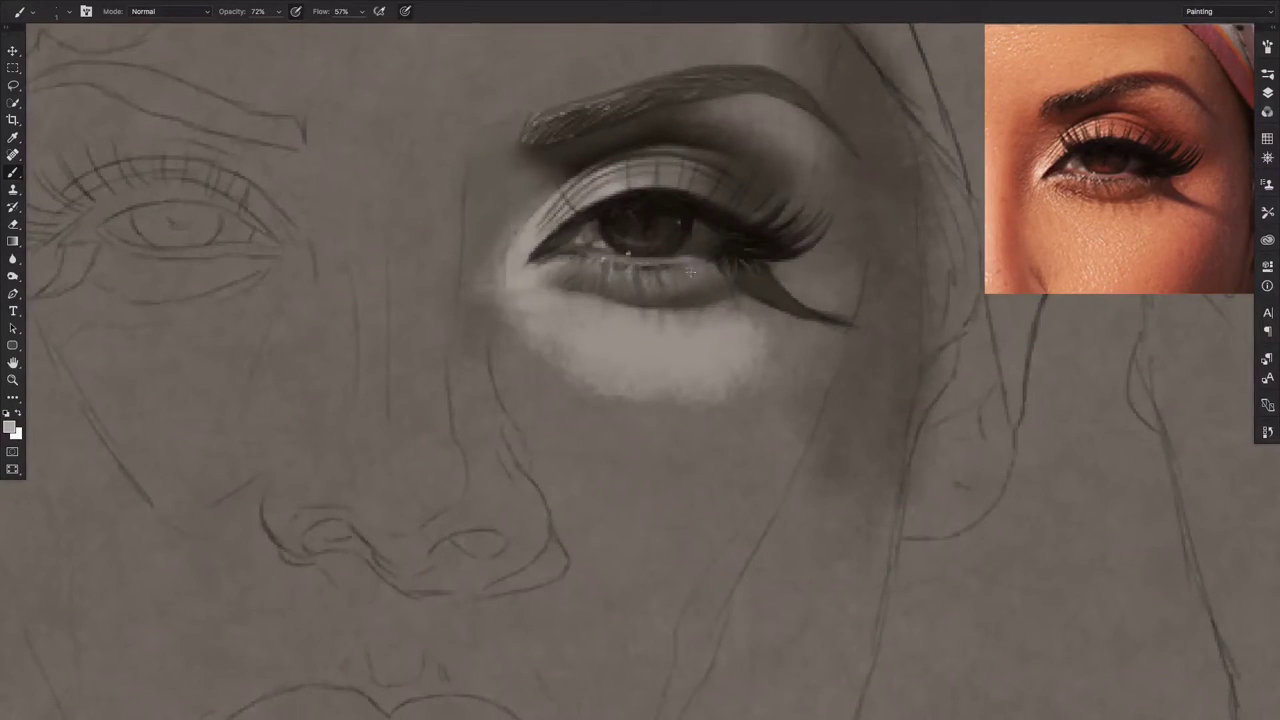
# Paint outer lower lashes, then sample near-black to thicken the upper lashes and lighten the lid above.
pyautogui.moveTo(720, 264); pyautogui.dragTo(753, 259)
pyautogui.keyDown('alt'); pyautogui.click(605, 201); pyautogui.keyUp('alt')
pyautogui.moveTo(555, 210)
pyautogui.mouseDown()
pyautogui.moveTo(573, 217)
pyautogui.moveTo(572, 197)
pyautogui.moveTo(547, 179)
pyautogui.mouseUp()
pyautogui.moveTo(580, 170)
pyautogui.mouseDown()
pyautogui.moveTo(600, 190)
pyautogui.moveTo(586, 190)
pyautogui.mouseUp()
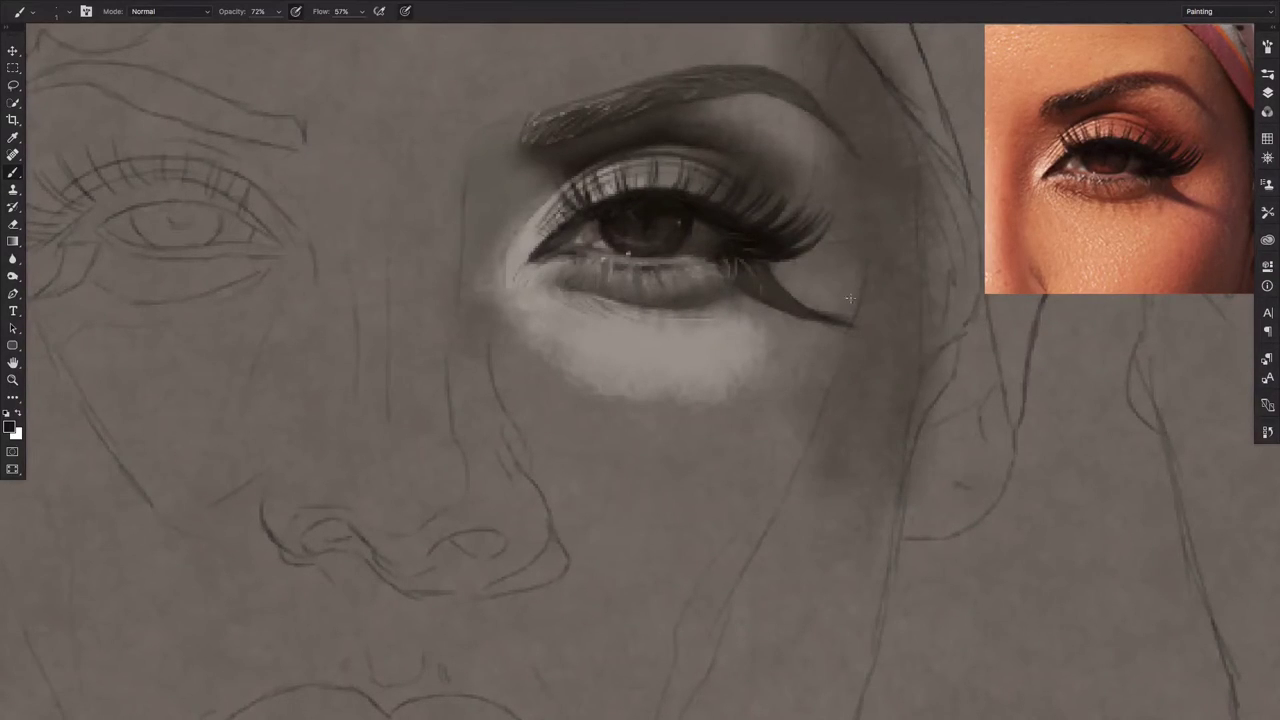
pyautogui.click(1267, 92)
pyautogui.press('F7')
pyautogui.click(1267, 104)
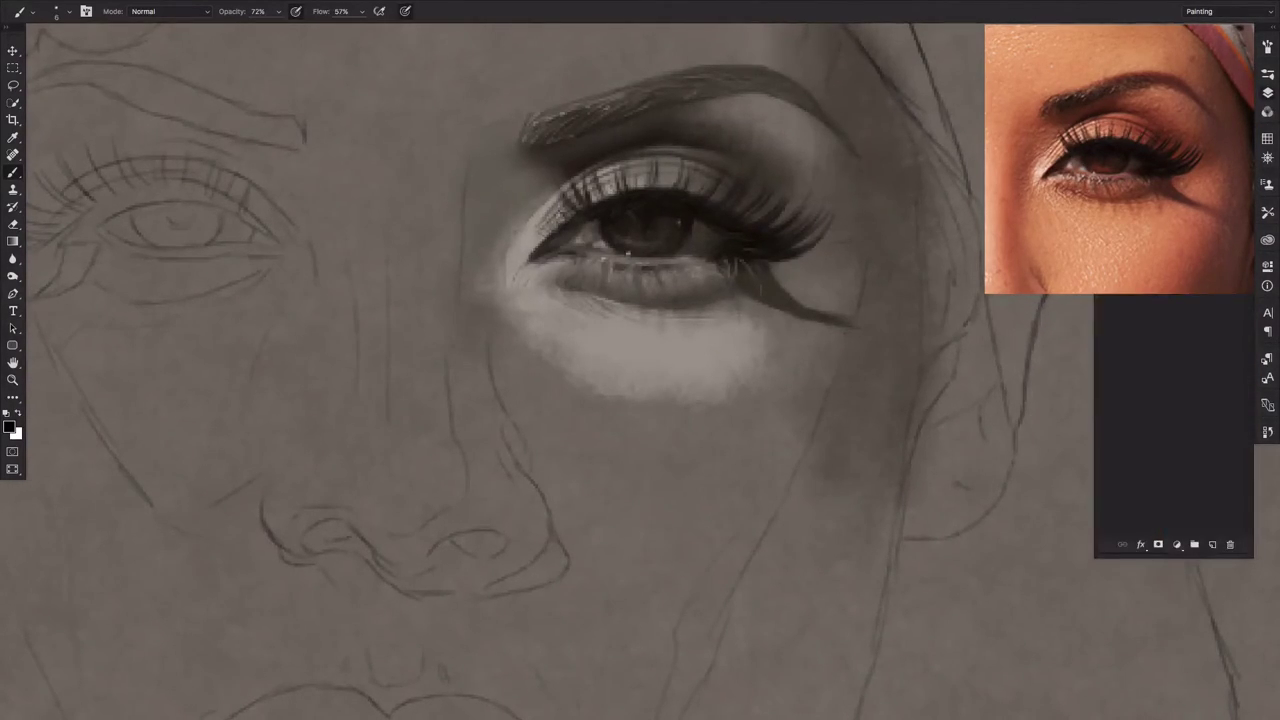
pyautogui.click(1267, 93)
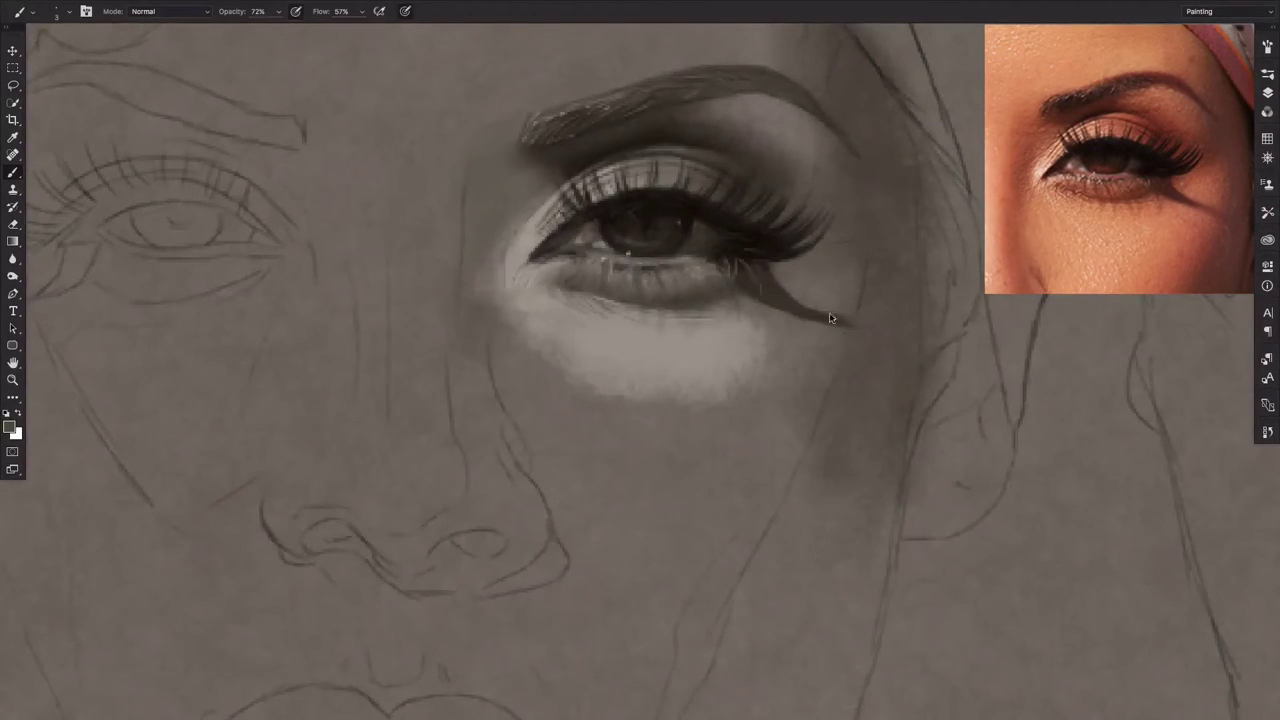
# Select the scattered texture brush preset and rotate the view around and back upright.
pyautogui.rightClick(791, 340)
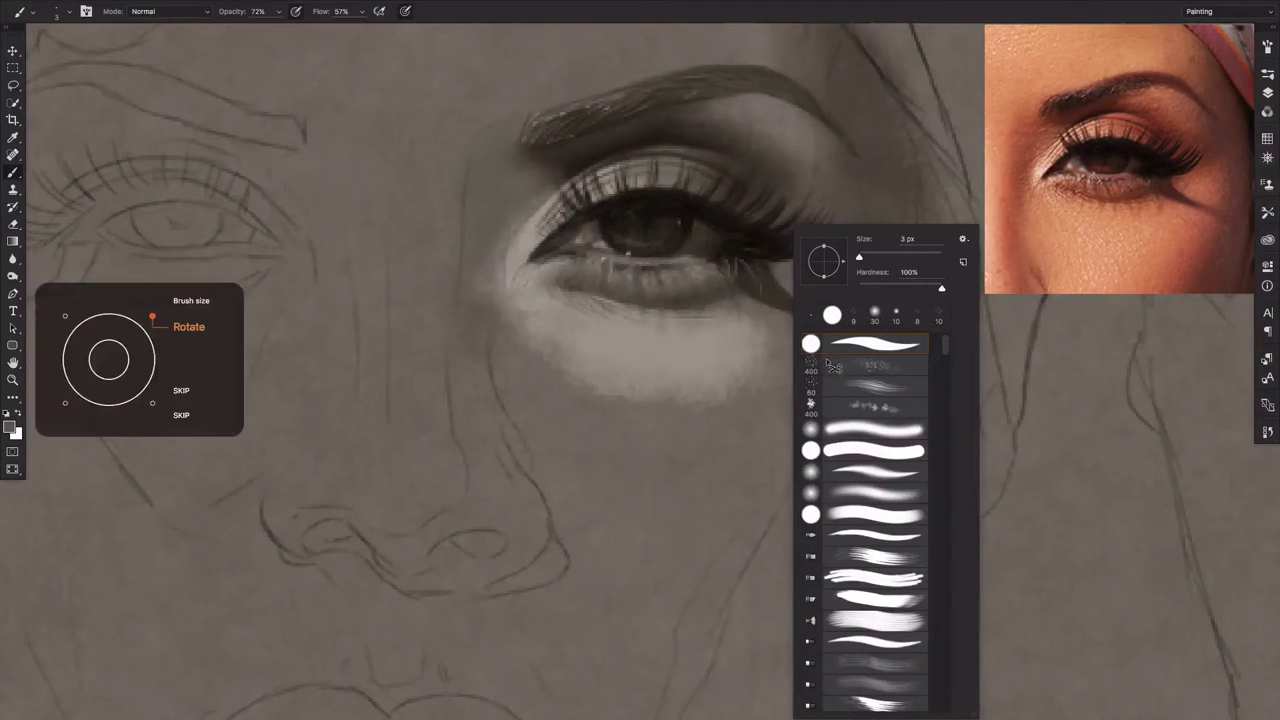
pyautogui.click(848, 368)
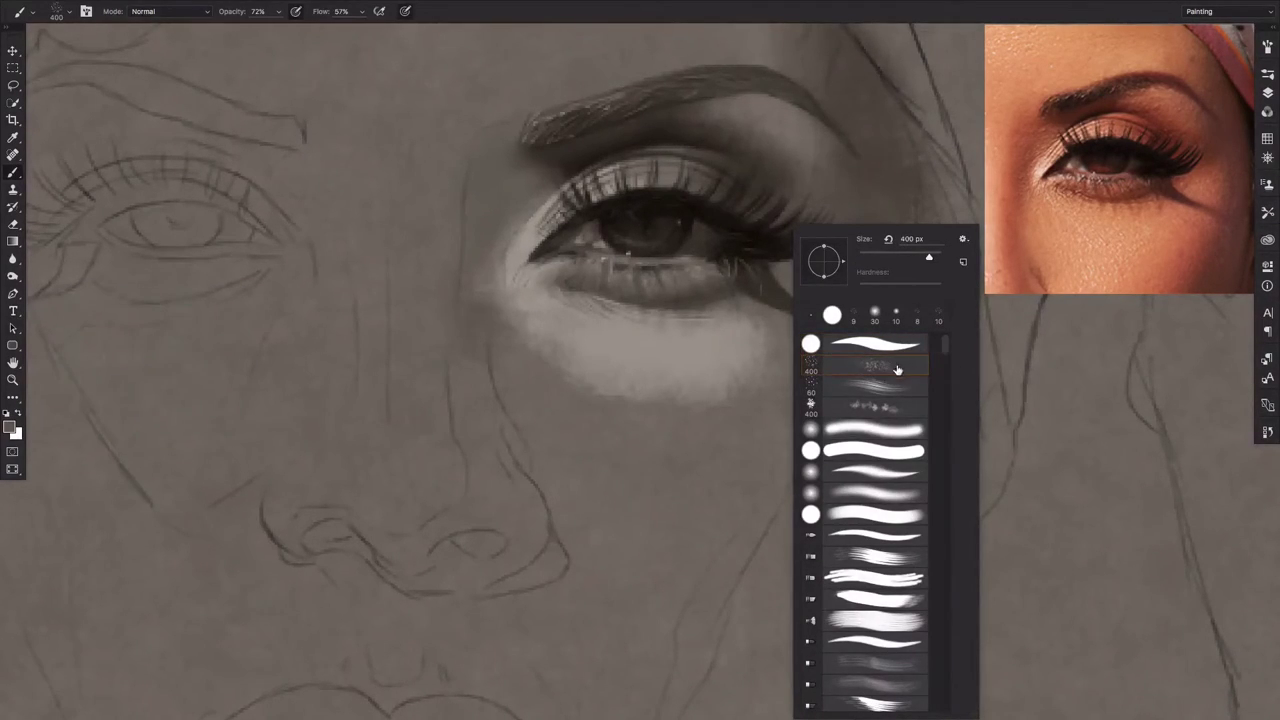
pyautogui.doubleClick(895, 368)
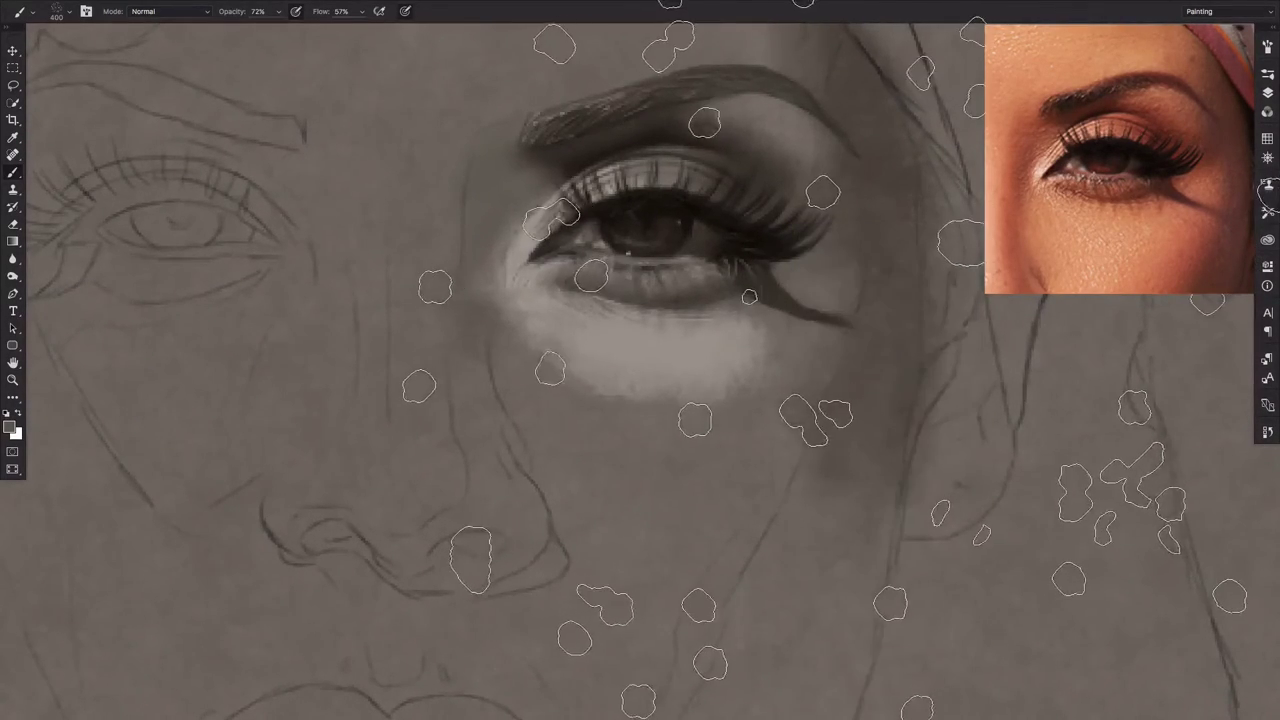
pyautogui.press('r')
pyautogui.moveTo(895, 368); pyautogui.dragTo(878, 374)
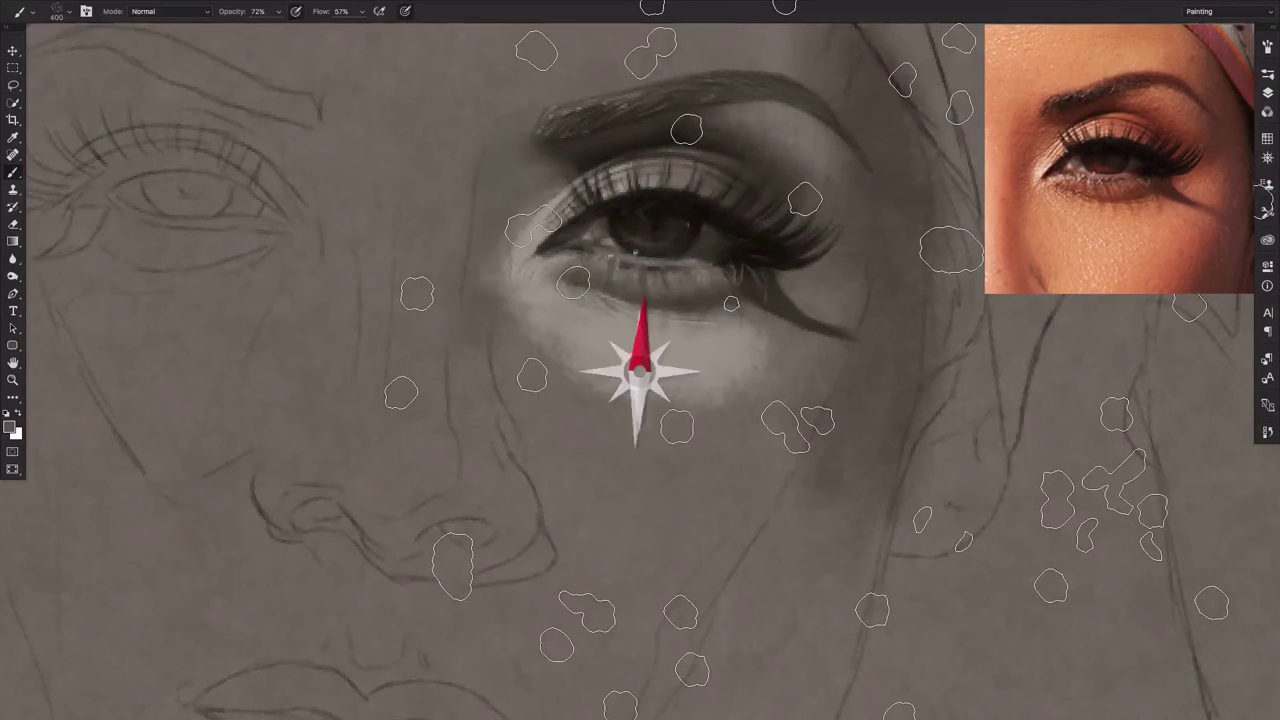
# Reduce the brush to size 20 and set 92% opacity and 84% flow.
pyautogui.press('[')
pyautogui.press('[')
pyautogui.press('[')
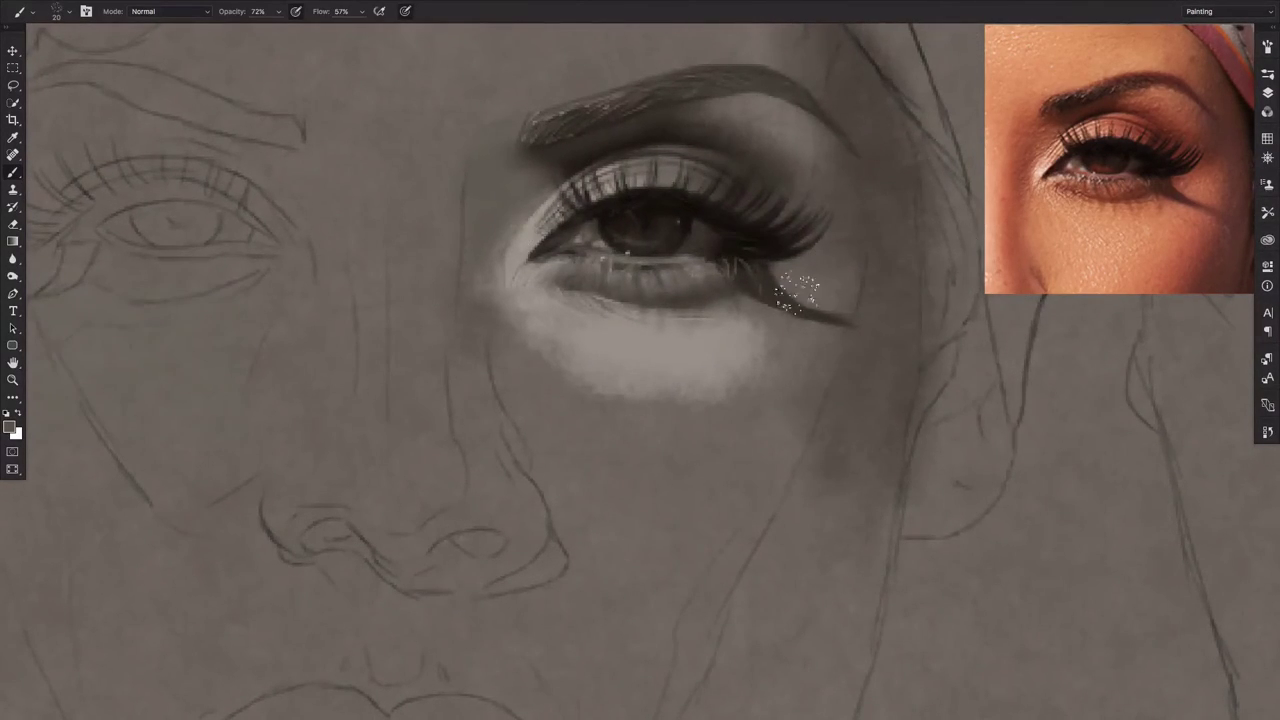
pyautogui.press('[')
pyautogui.hotkey('shift', '8')
pyautogui.hotkey('shift', '4')
pyautogui.press('9')
pyautogui.press('2')
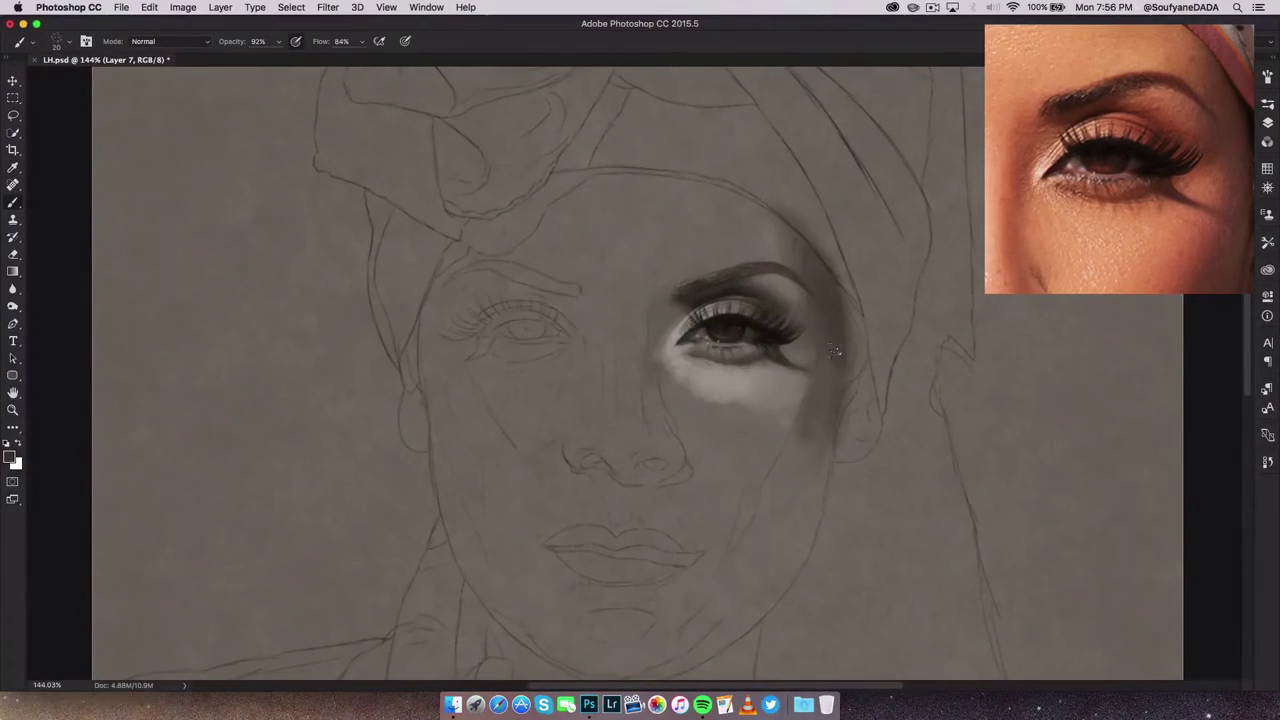
# Shade the temple and cheek edge beside the eye, toggling a layer's visibility to compare.
pyautogui.moveTo(795, 236); pyautogui.dragTo(845, 337)
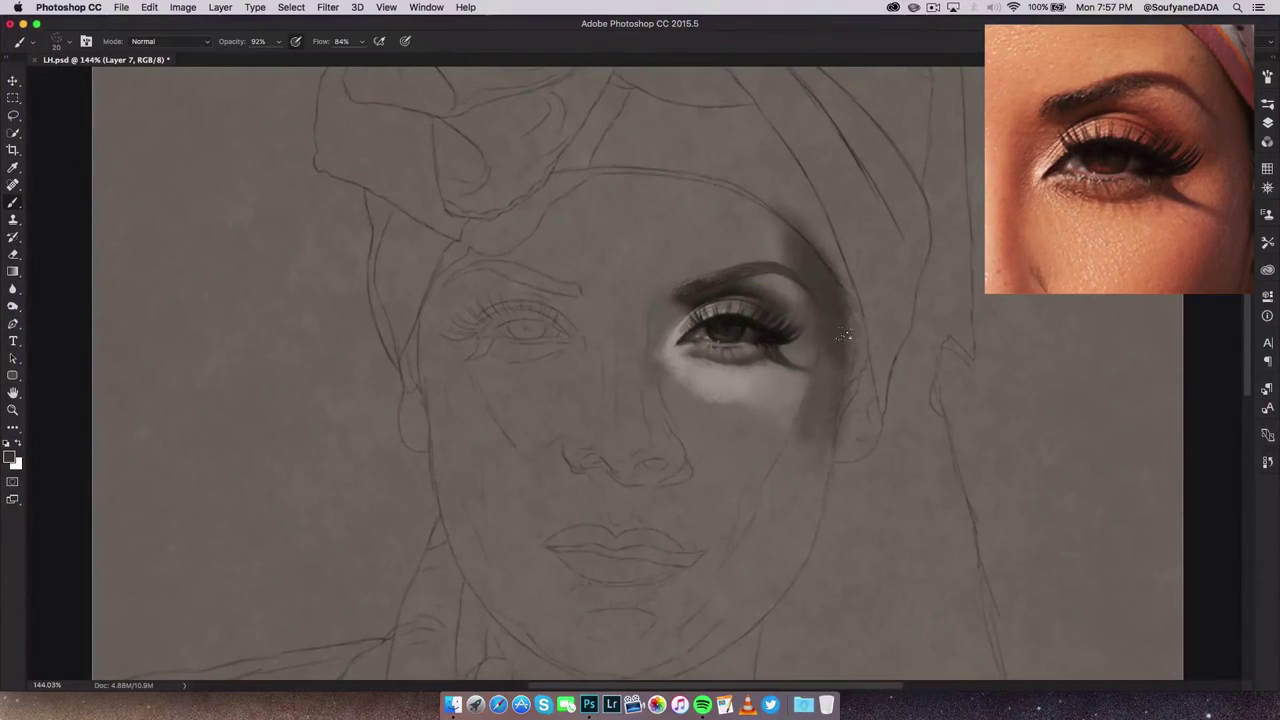
pyautogui.click(1267, 121)
pyautogui.click(1102, 302)
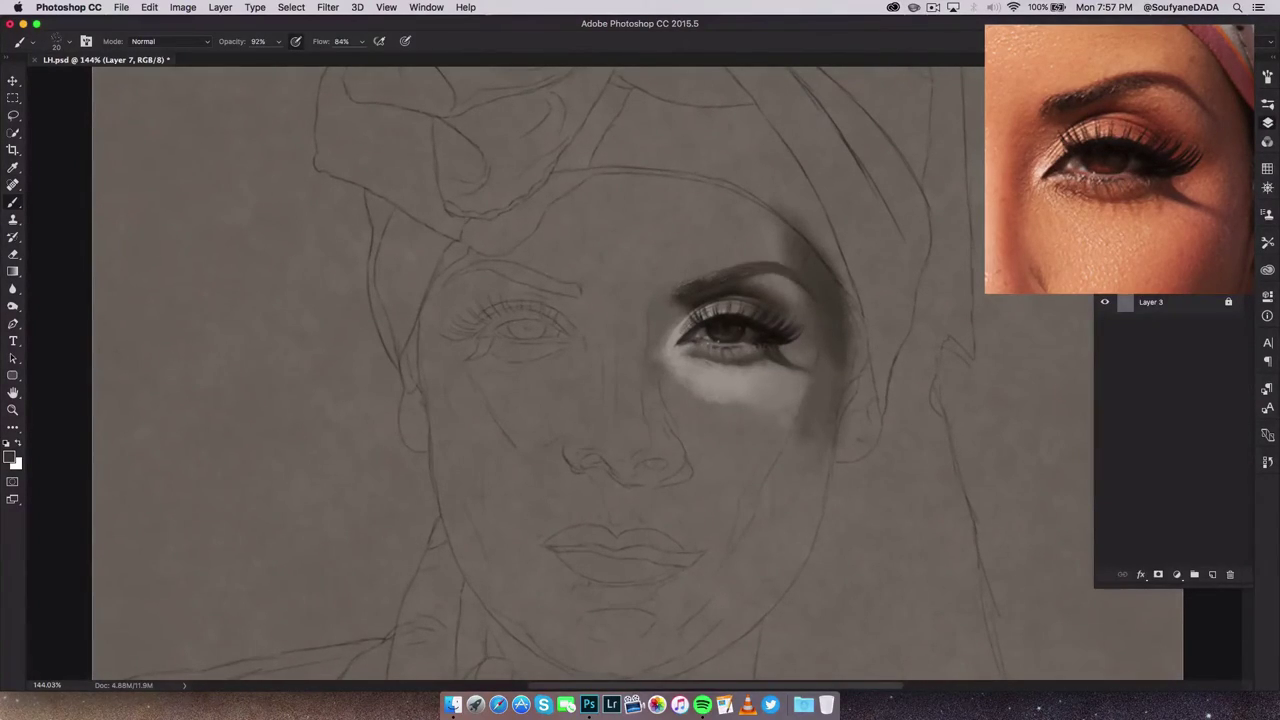
pyautogui.click(1267, 121)
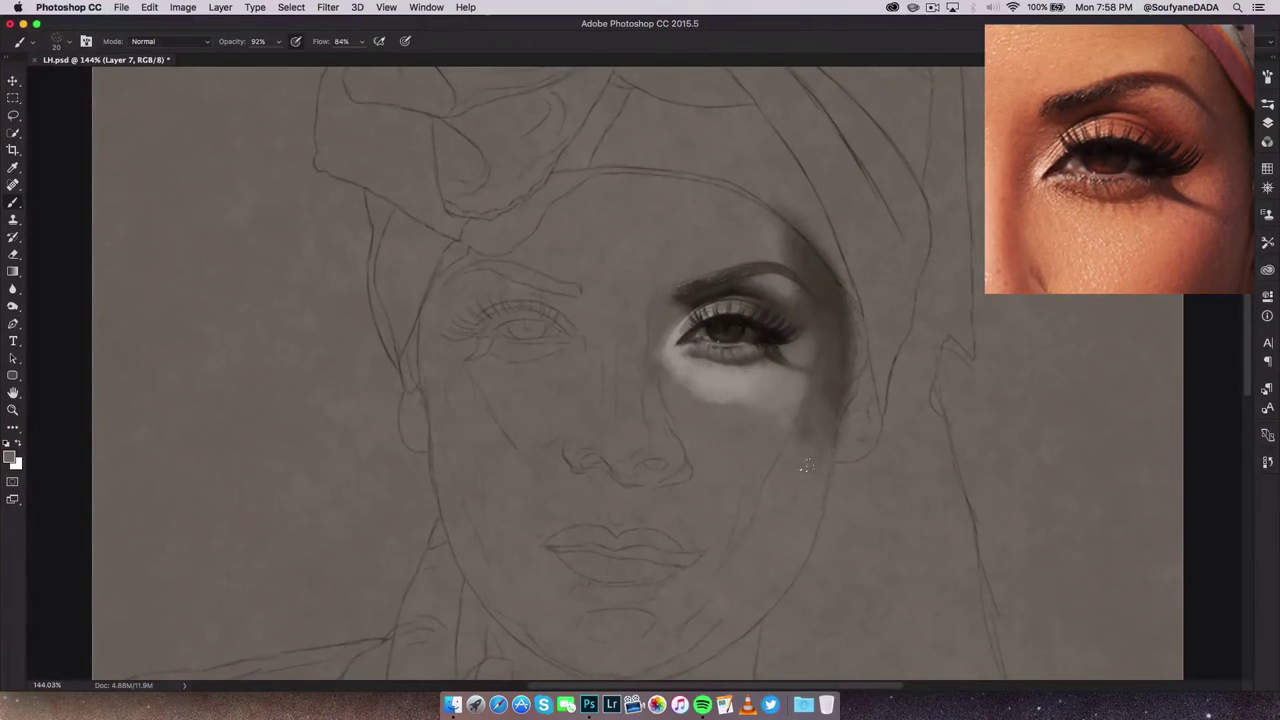
# Paint soft highlight strokes on the brow bone and outer eyebrow, then sample darker and lighter skin greys.
pyautogui.scroll(3, 814, 320)
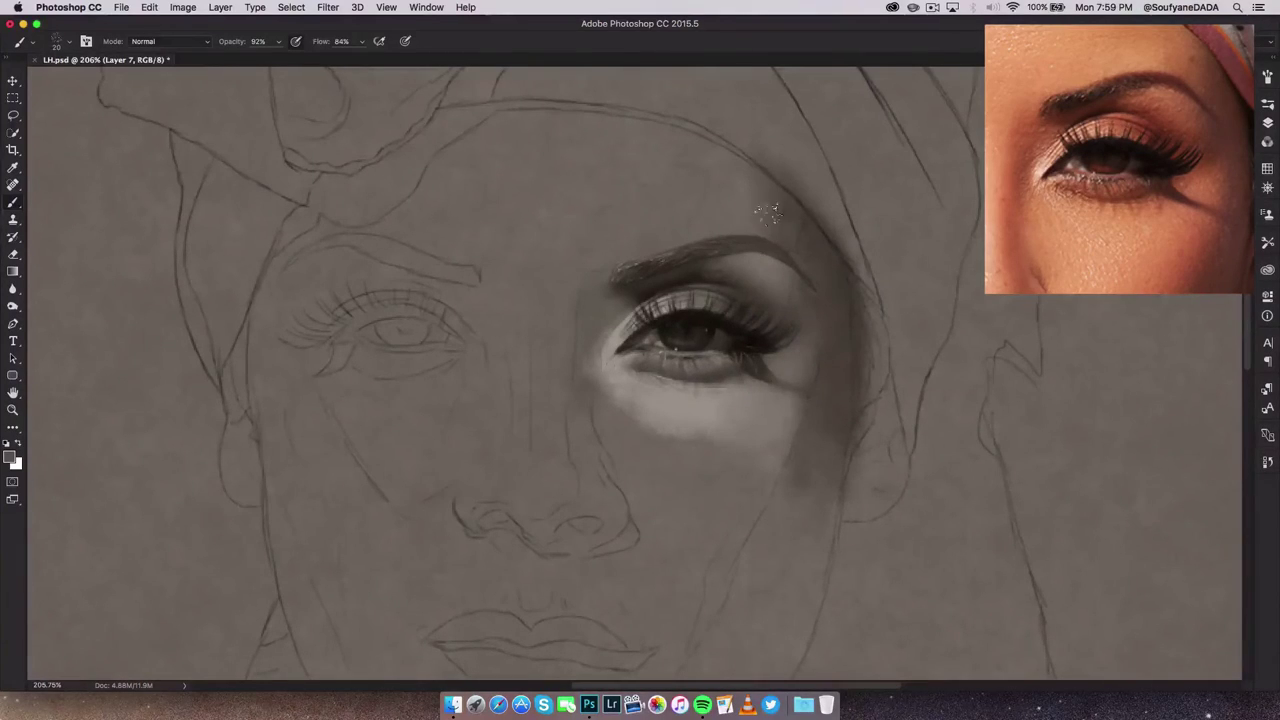
pyautogui.moveTo(809, 229); pyautogui.dragTo(801, 210)
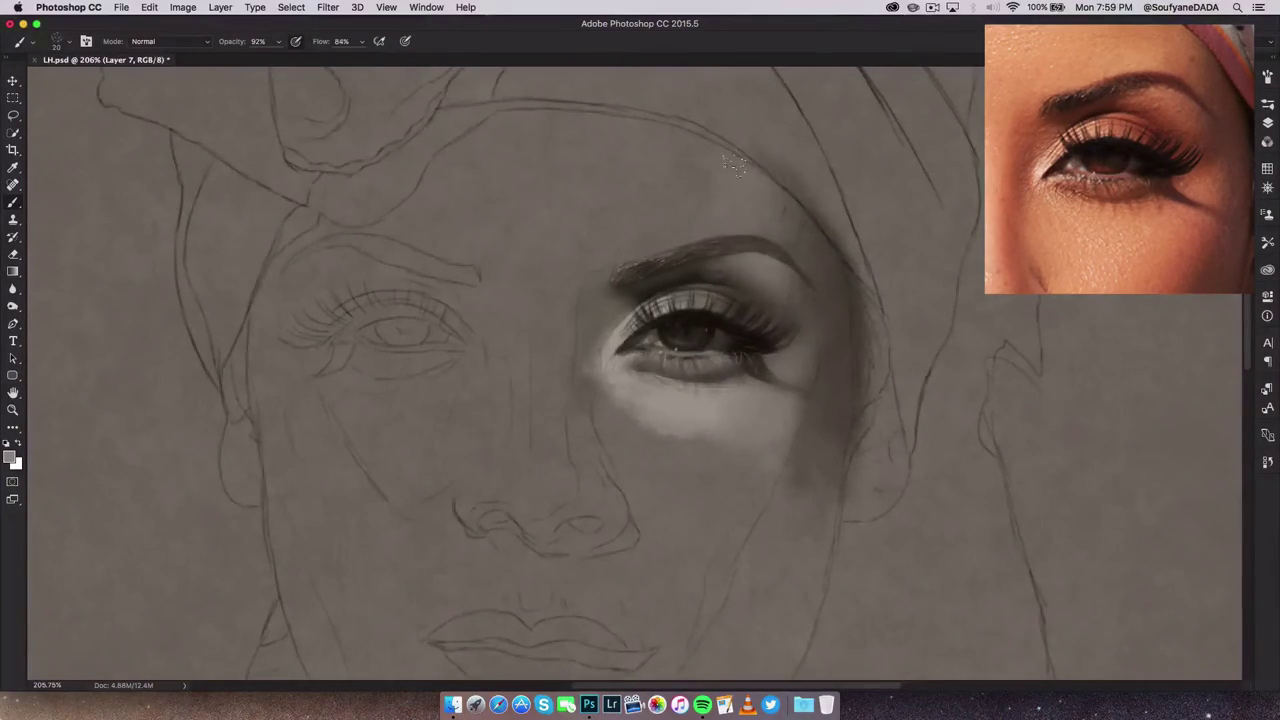
pyautogui.moveTo(715, 237); pyautogui.dragTo(662, 226)
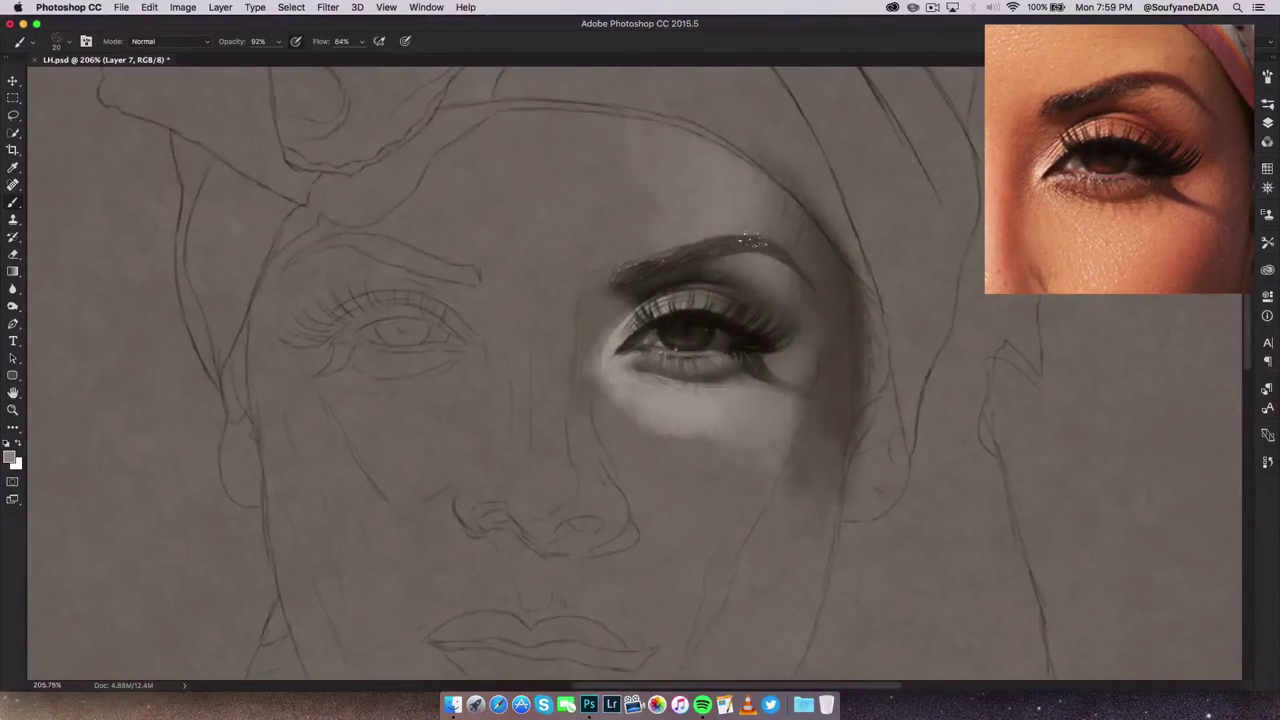
pyautogui.moveTo(720, 207); pyautogui.dragTo(672, 235)
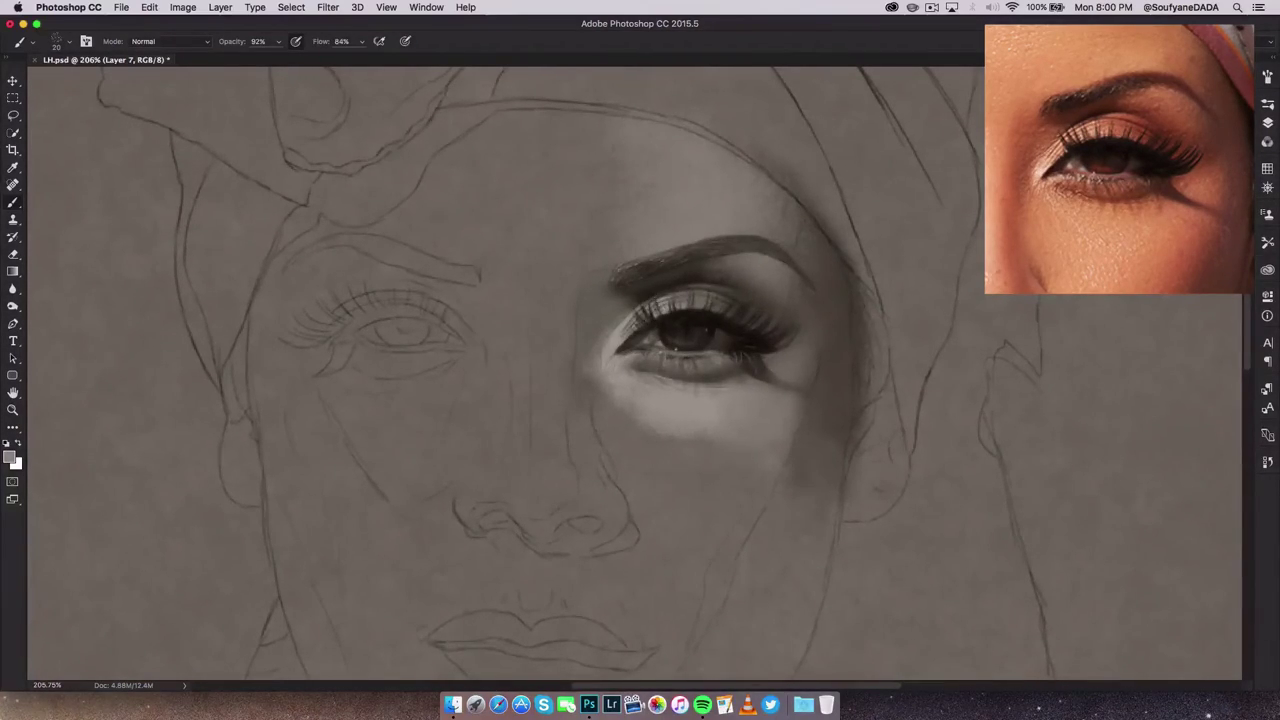
pyautogui.keyDown('alt'); pyautogui.click(610, 272); pyautogui.keyUp('alt')
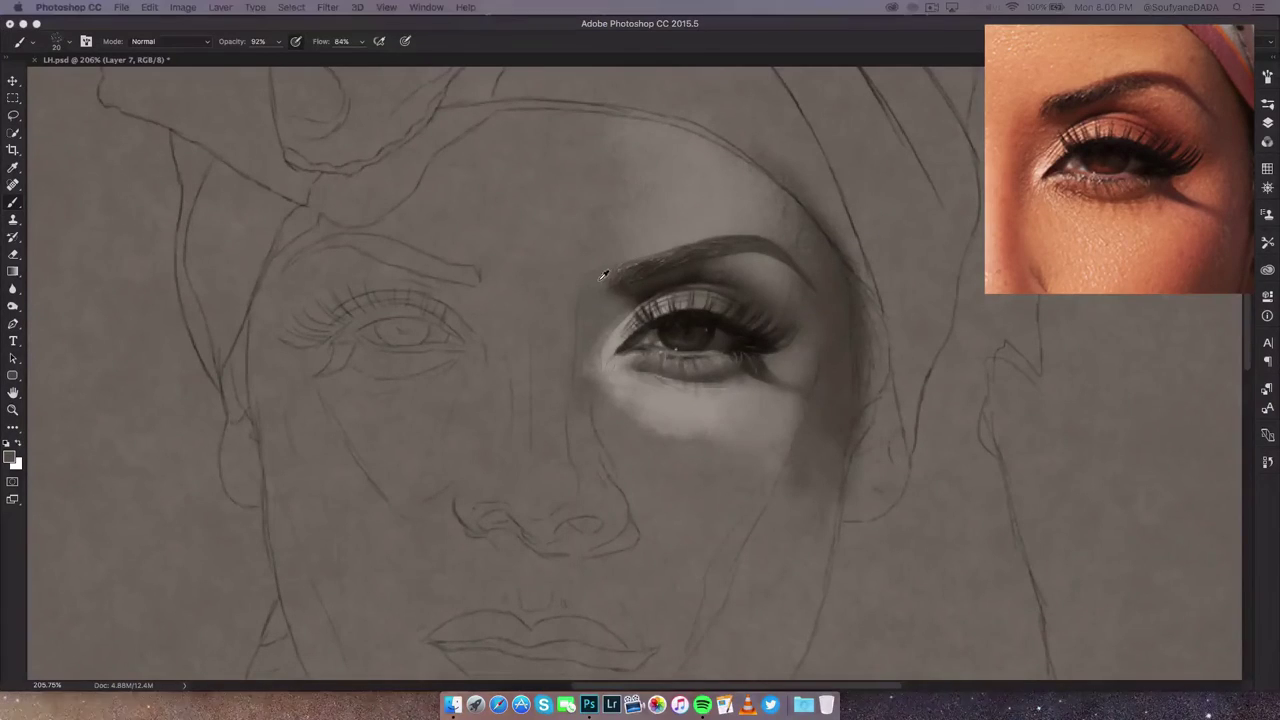
pyautogui.keyDown('alt'); pyautogui.click(700, 400); pyautogui.keyUp('alt')
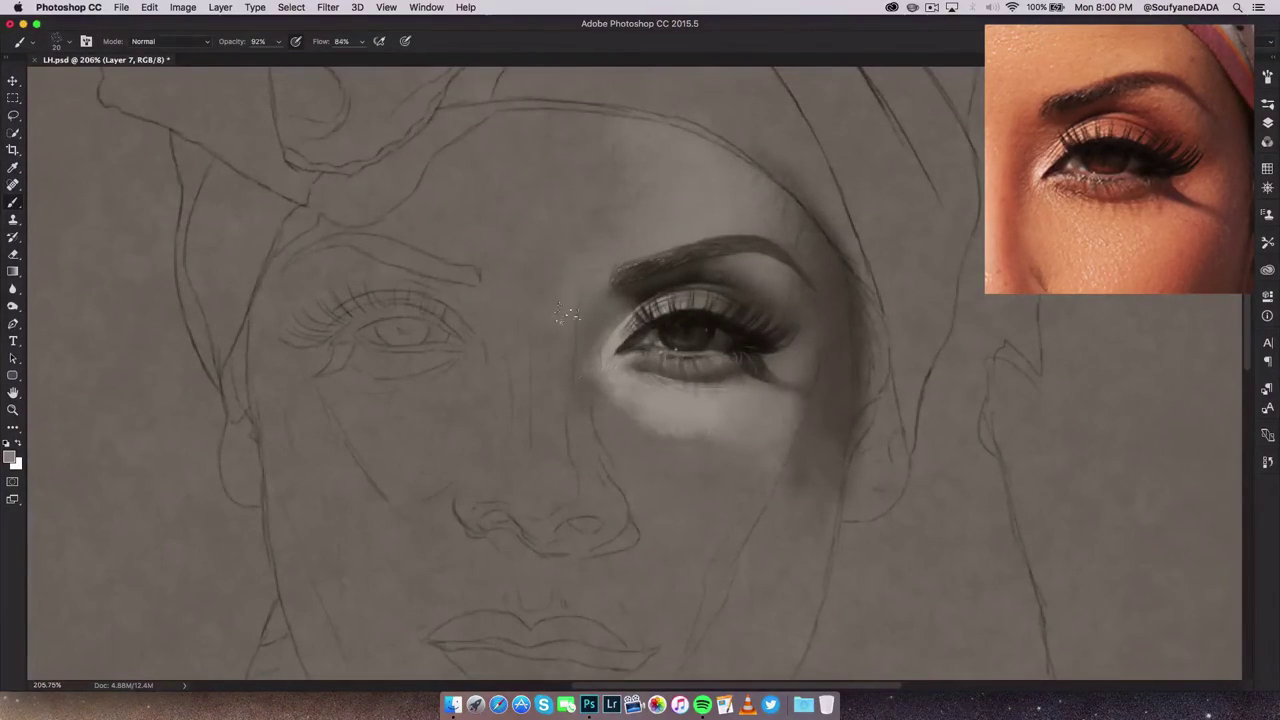
# Switch to a full-screen canvas and brush a sampled light skin tone left of the inner eye corner.
pyautogui.press('f')
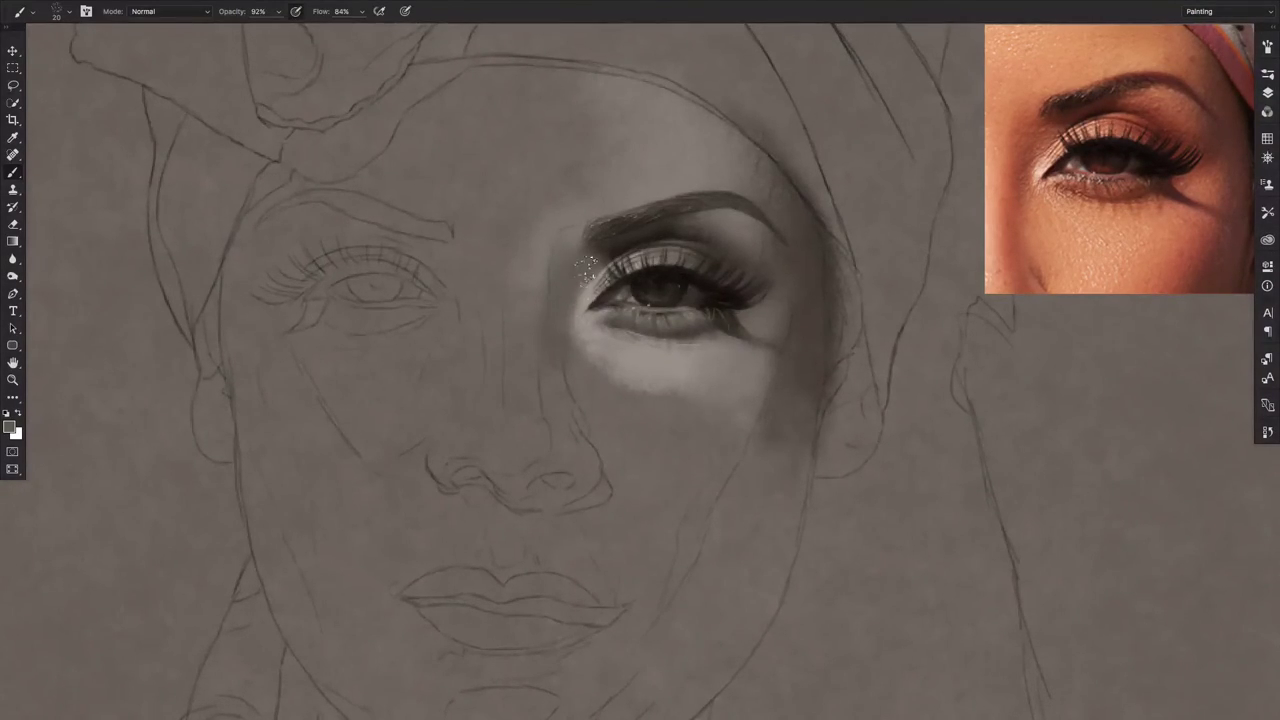
pyautogui.moveTo(562, 360); pyautogui.dragTo(556, 384)
pyautogui.scroll(3, 584, 265)
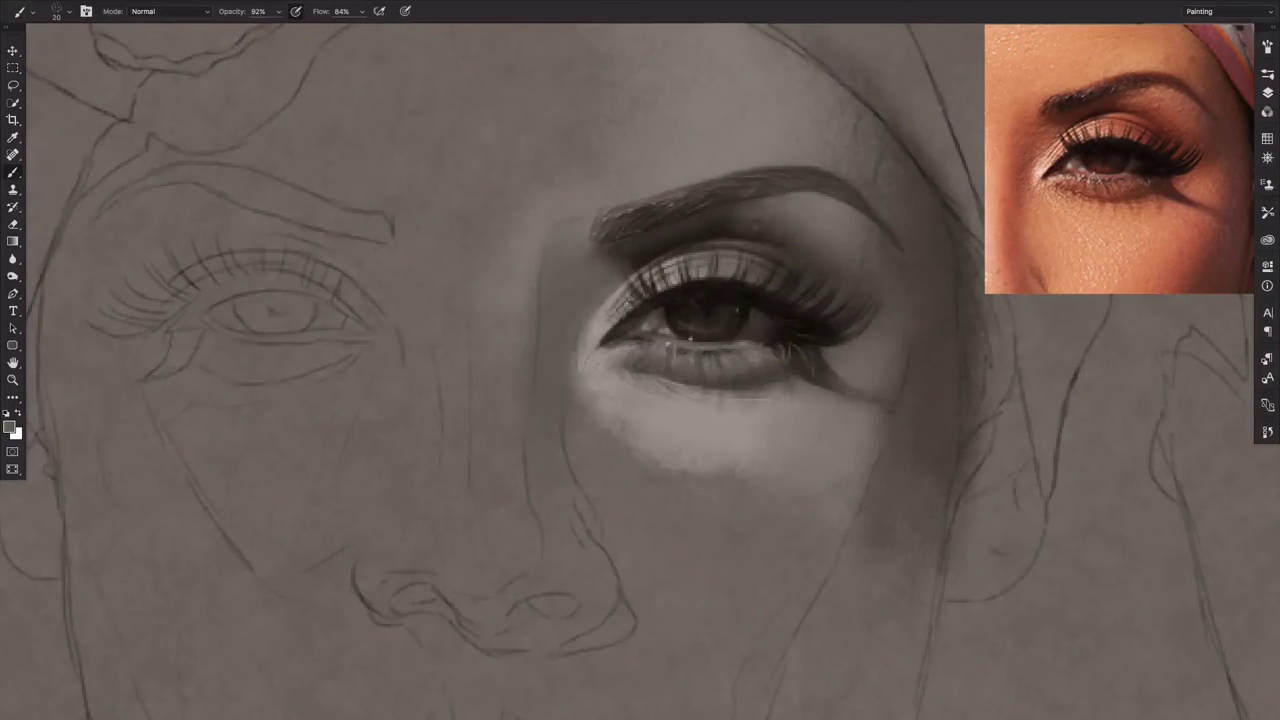
pyautogui.keyDown('alt'); pyautogui.click(630, 365); pyautogui.keyUp('alt')
pyautogui.moveTo(586, 375); pyautogui.dragTo(594, 325)
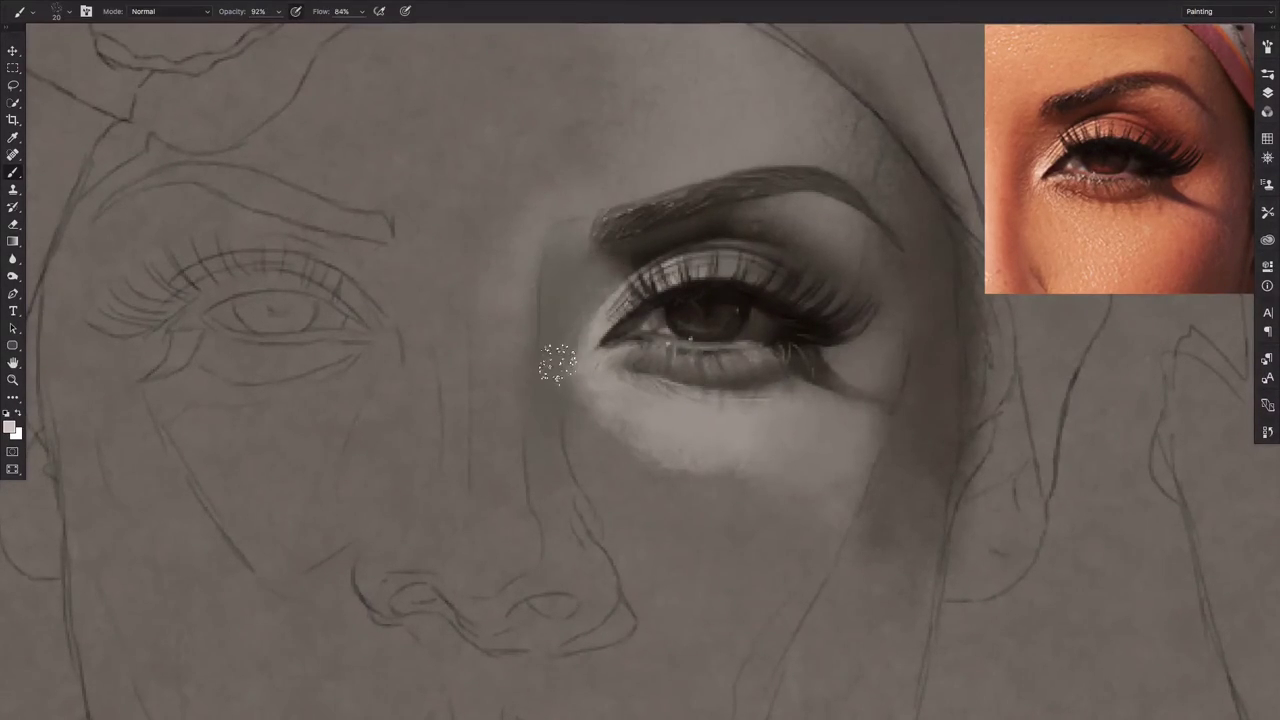
# Switch to a 1 px brush and add tiny highlights at the inner eye corner.
pyautogui.rightClick(618, 342)
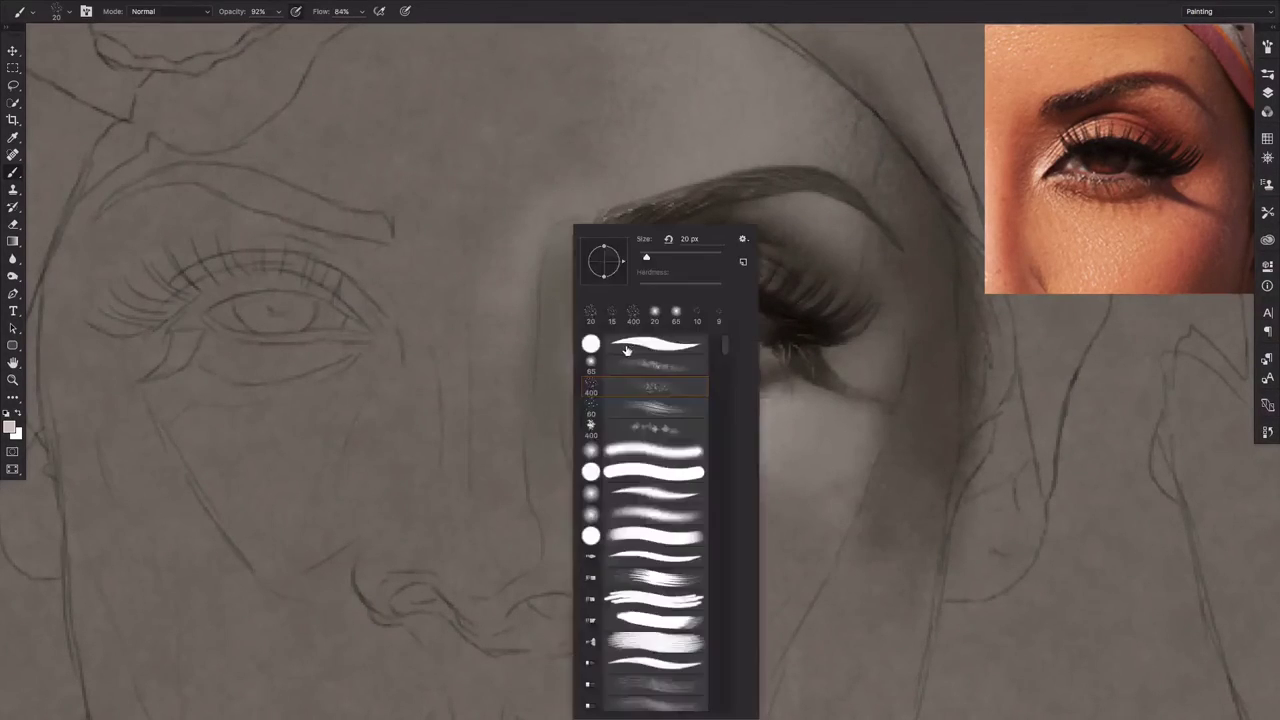
pyautogui.doubleClick(622, 342)
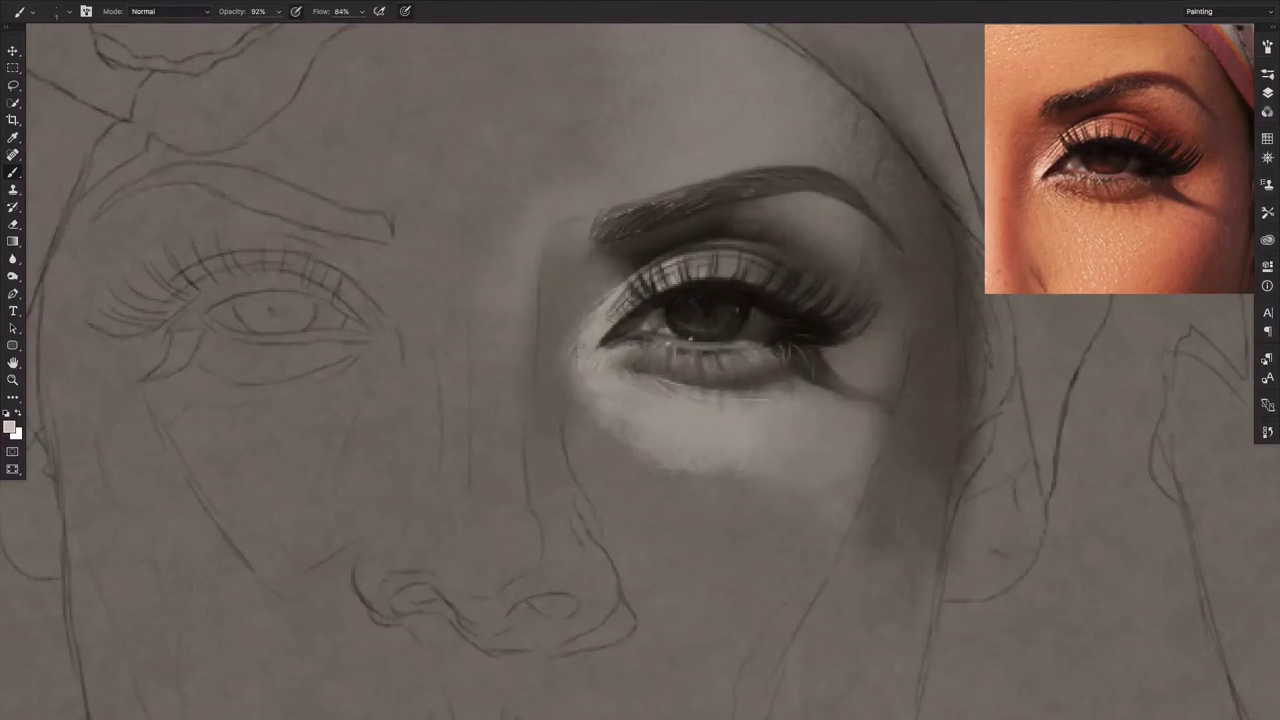
pyautogui.moveTo(575, 362); pyautogui.dragTo(578, 347)
pyautogui.moveTo(600, 338); pyautogui.dragTo(615, 322)
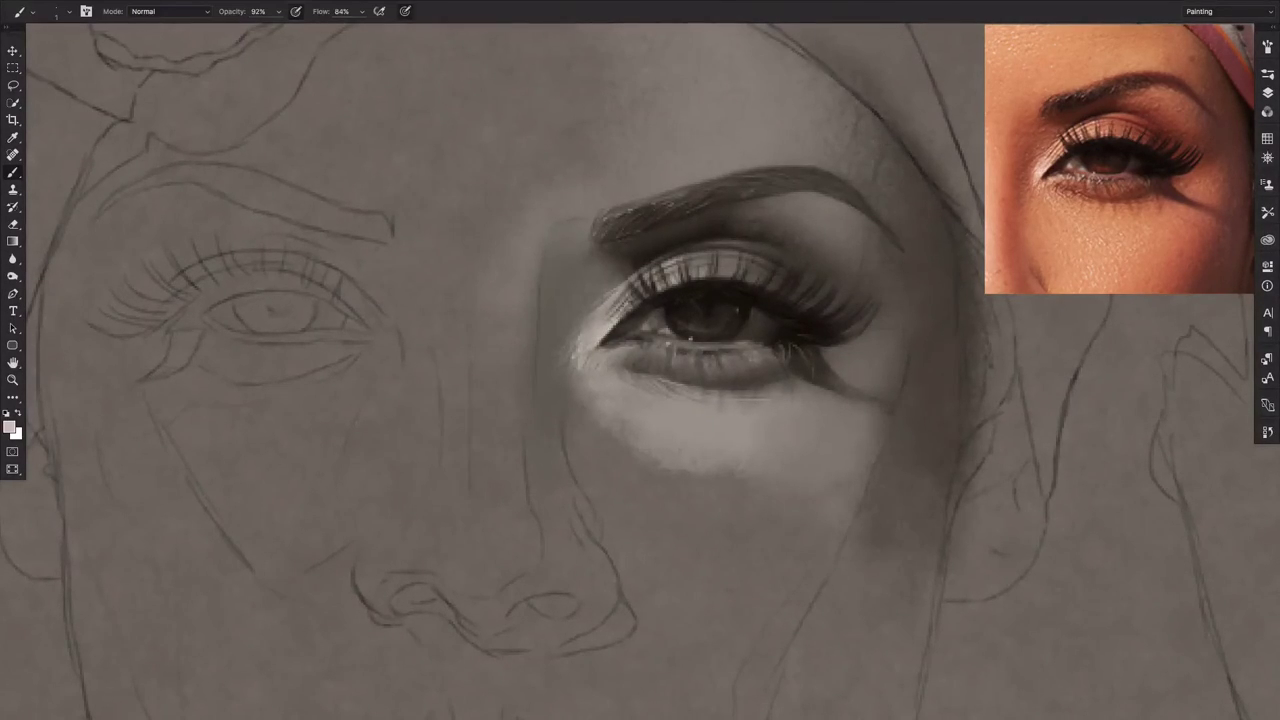
# Brighten the lower lash line, upper lashes and lower lid with fine light strokes.
pyautogui.moveTo(592, 336); pyautogui.dragTo(645, 286)
pyautogui.moveTo(688, 262)
pyautogui.mouseDown()
pyautogui.moveTo(636, 298)
pyautogui.moveTo(684, 272)
pyautogui.moveTo(608, 262)
pyautogui.moveTo(610, 296)
pyautogui.moveTo(590, 318)
pyautogui.mouseUp()
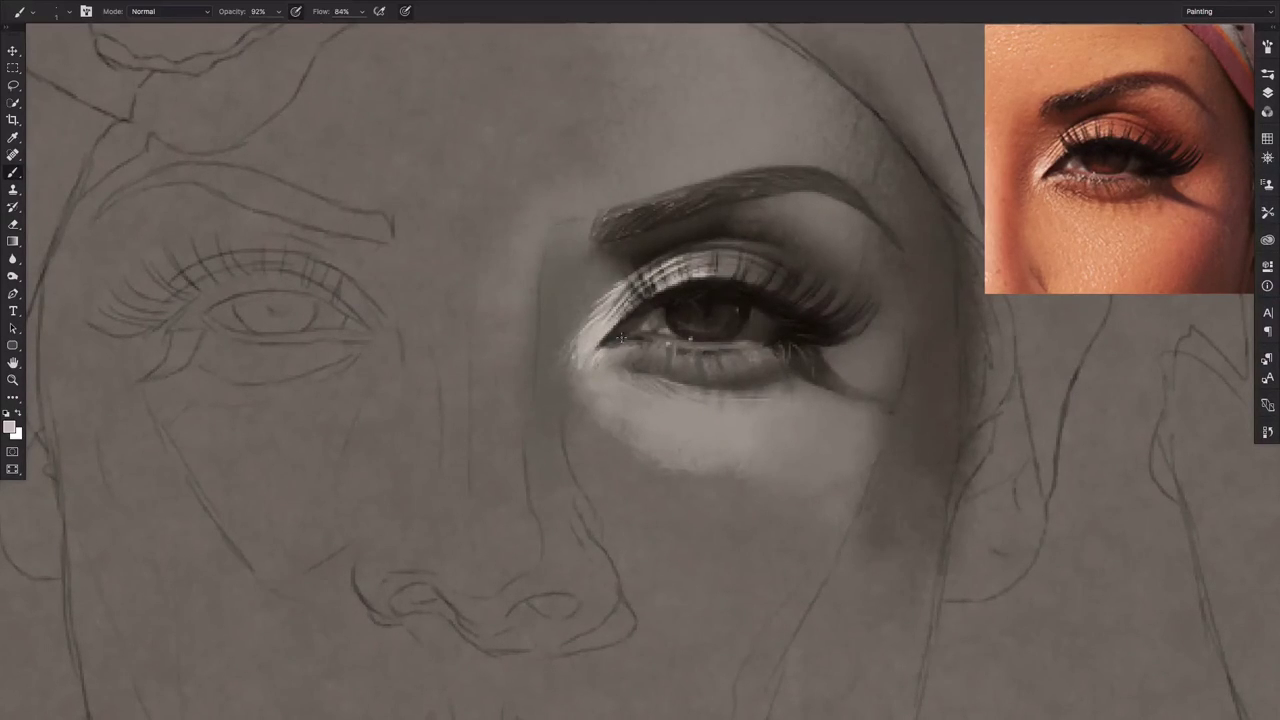
pyautogui.moveTo(606, 352)
pyautogui.mouseDown()
pyautogui.moveTo(632, 346)
pyautogui.moveTo(614, 358)
pyautogui.mouseUp()
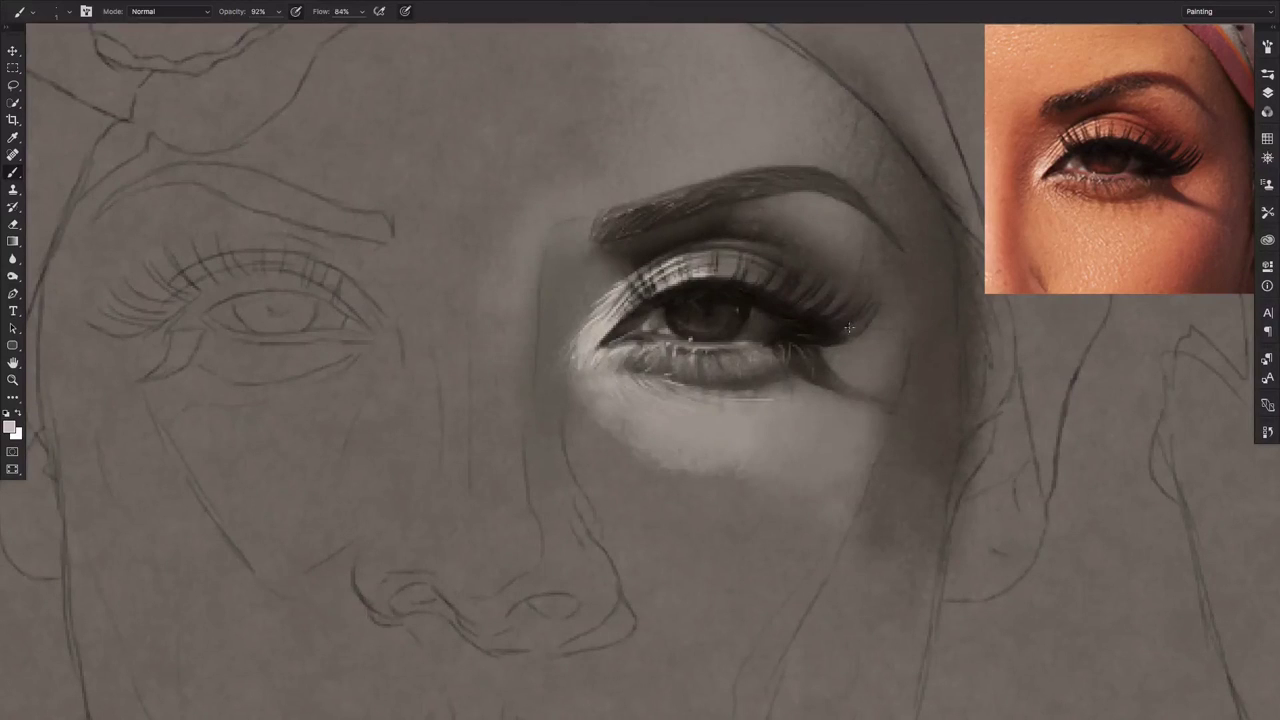
# Pick a textured brush preset at size 15 and lighten the skin right of the outer eye corner.
pyautogui.rightClick(740, 401)
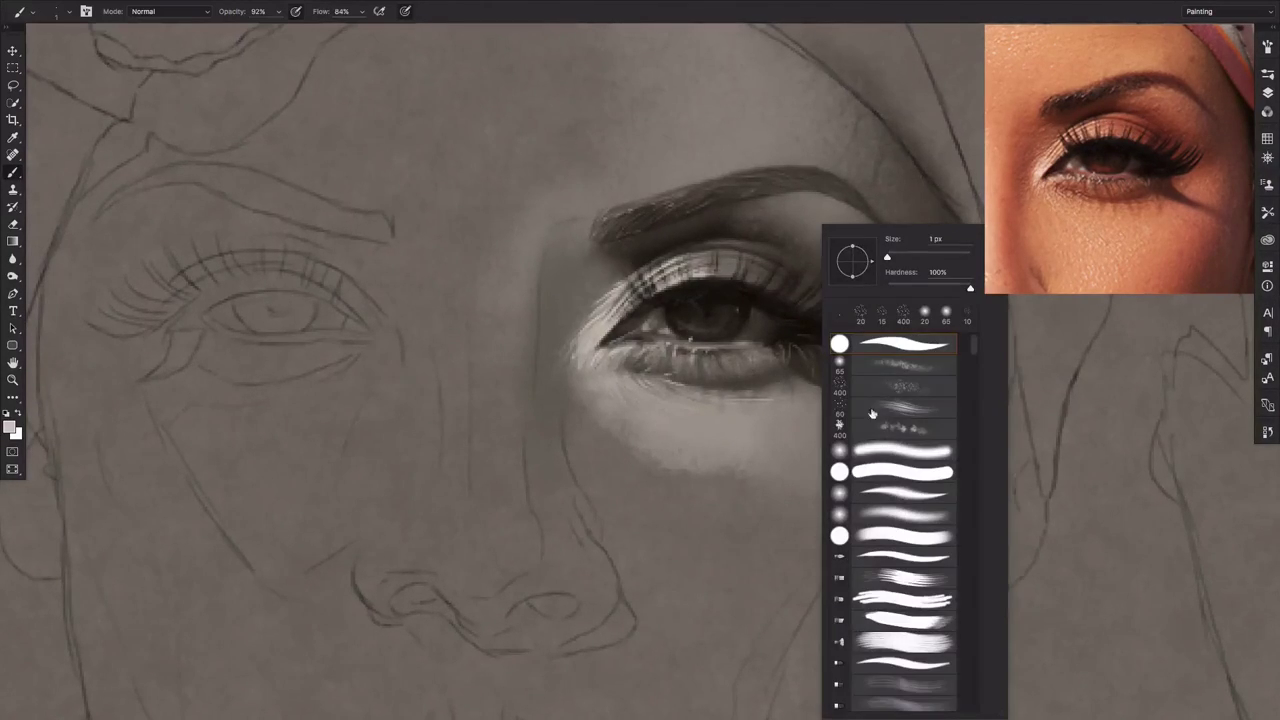
pyautogui.scroll(-5, 976, 566)
pyautogui.scroll(-5, 976, 566)
pyautogui.scroll(-5, 976, 568)
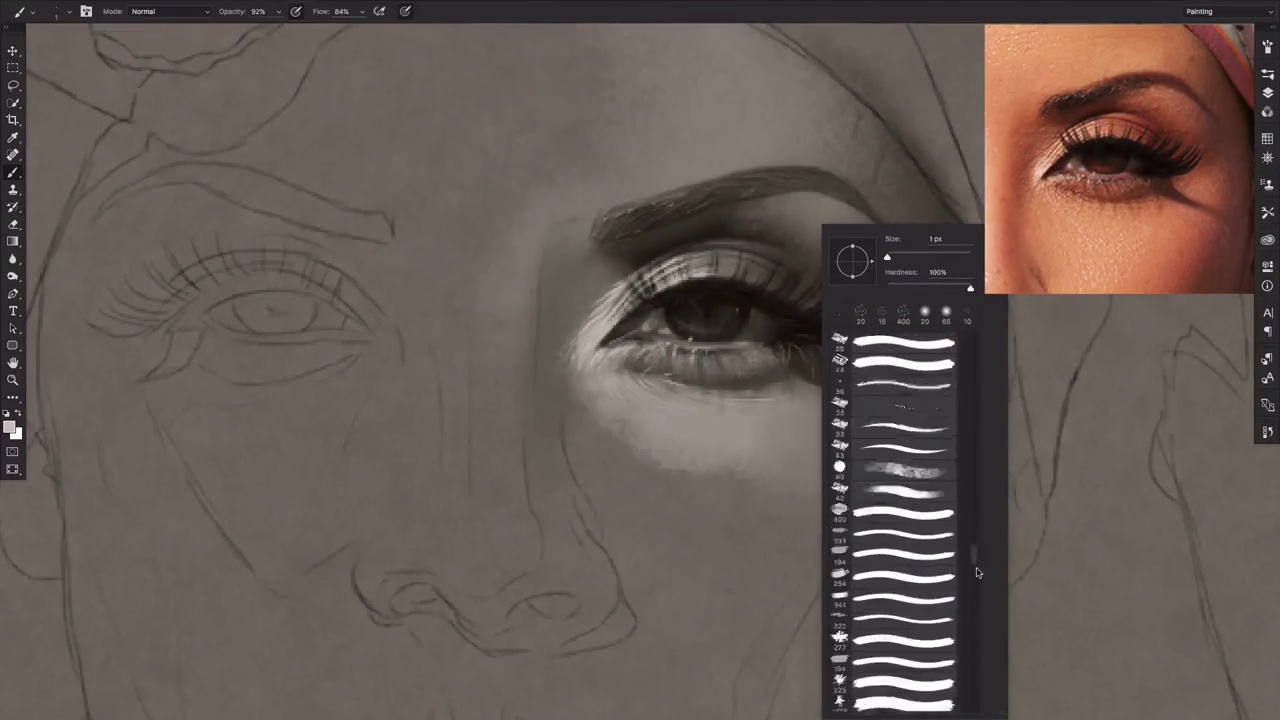
pyautogui.scroll(-3, 976, 571)
pyautogui.scroll(-3, 975, 630)
pyautogui.moveTo(976, 643); pyautogui.dragTo(973, 679)
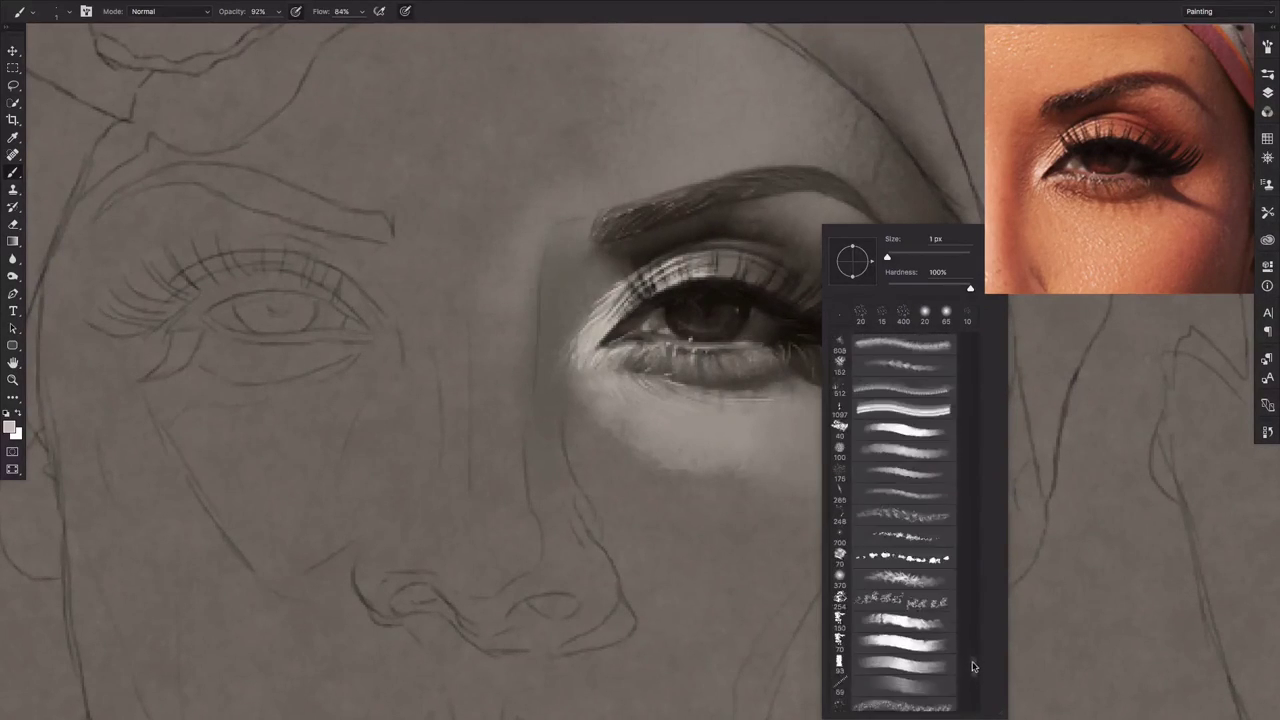
pyautogui.scroll(-5, 973, 679)
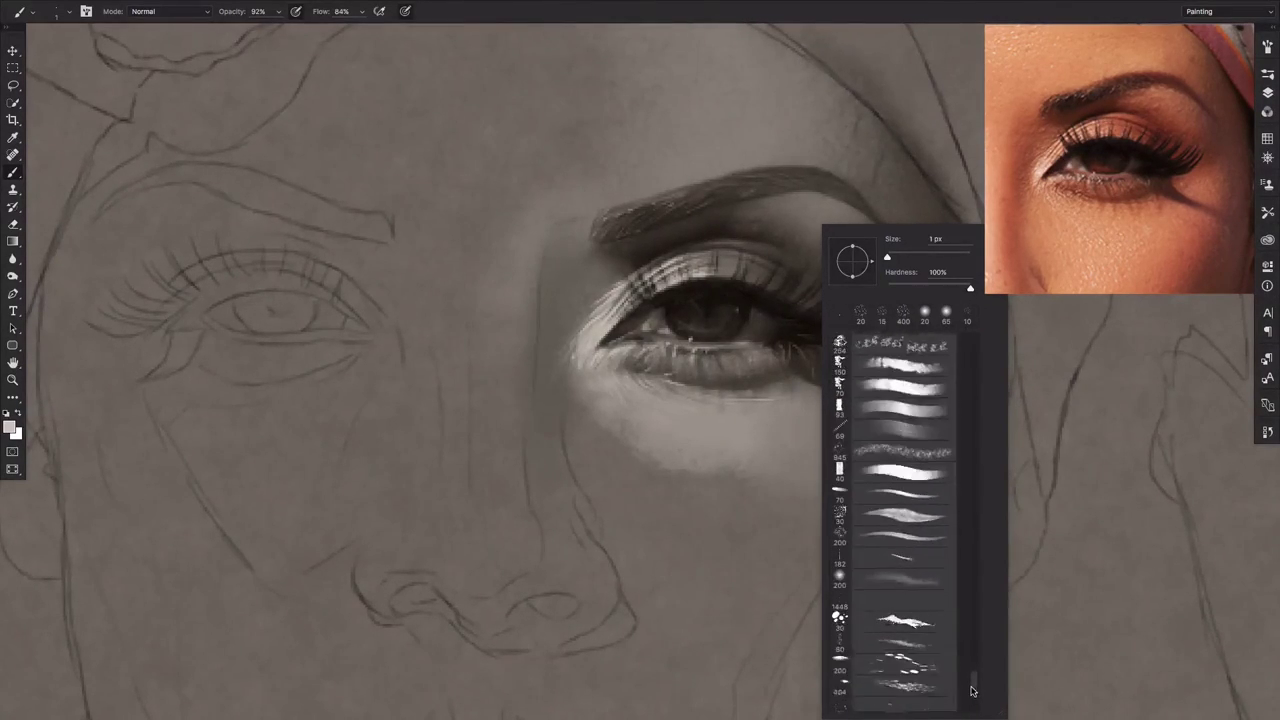
pyautogui.scroll(-5, 973, 679)
pyautogui.click(903, 523)
pyautogui.click(663, 547)
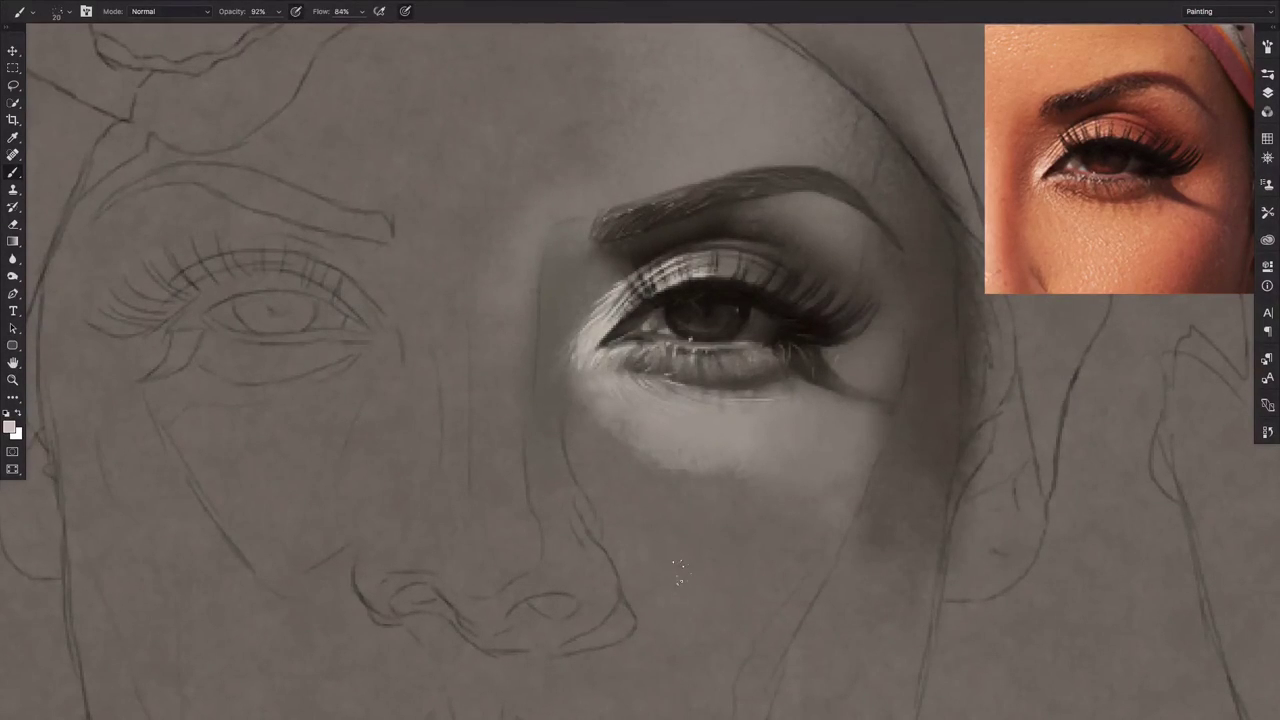
pyautogui.press('[')
pyautogui.press('[')
pyautogui.moveTo(878, 357); pyautogui.dragTo(858, 374)
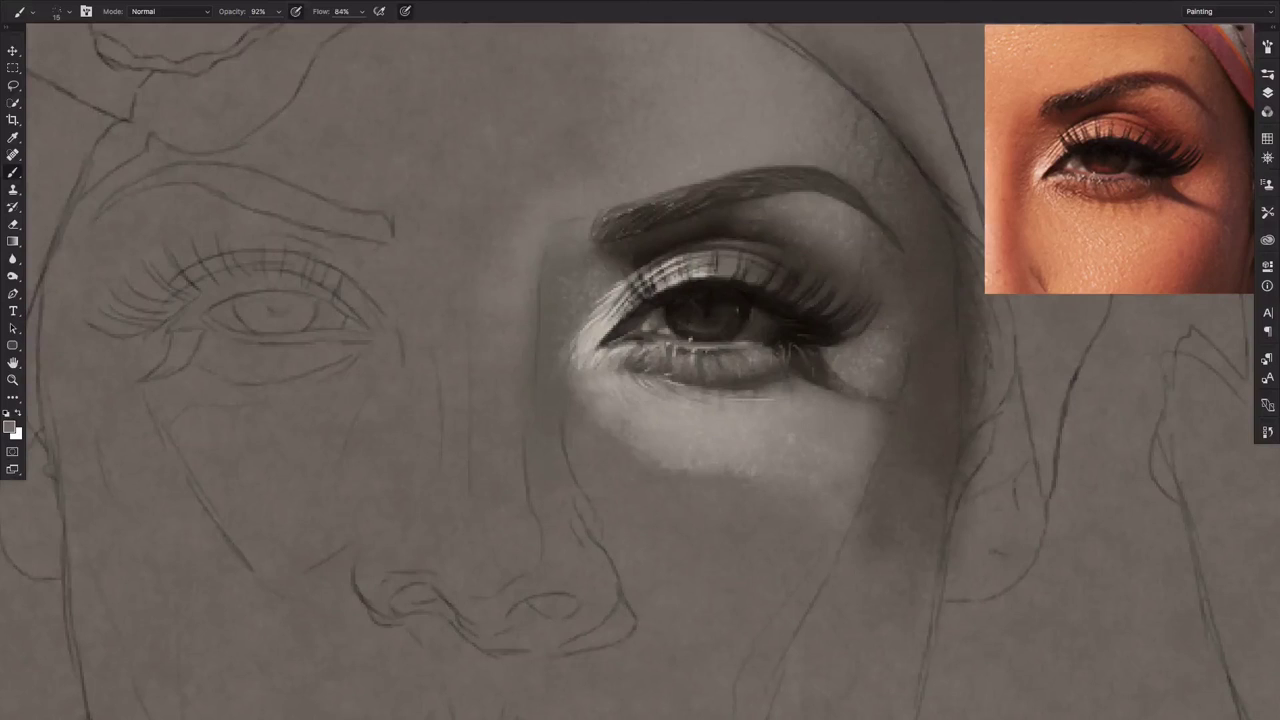
pyautogui.keyDown('alt'); pyautogui.click(790, 437); pyautogui.keyUp('alt')
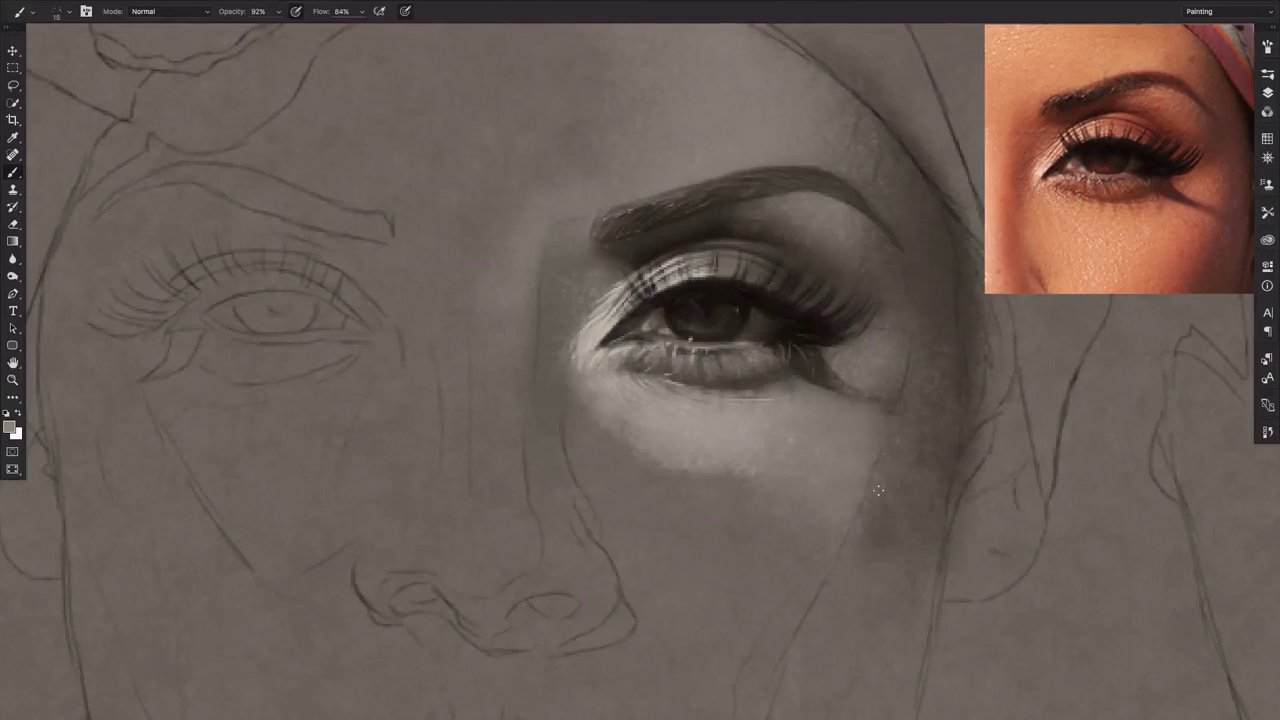
pyautogui.keyDown('alt'); pyautogui.click(800, 302); pyautogui.keyUp('alt')
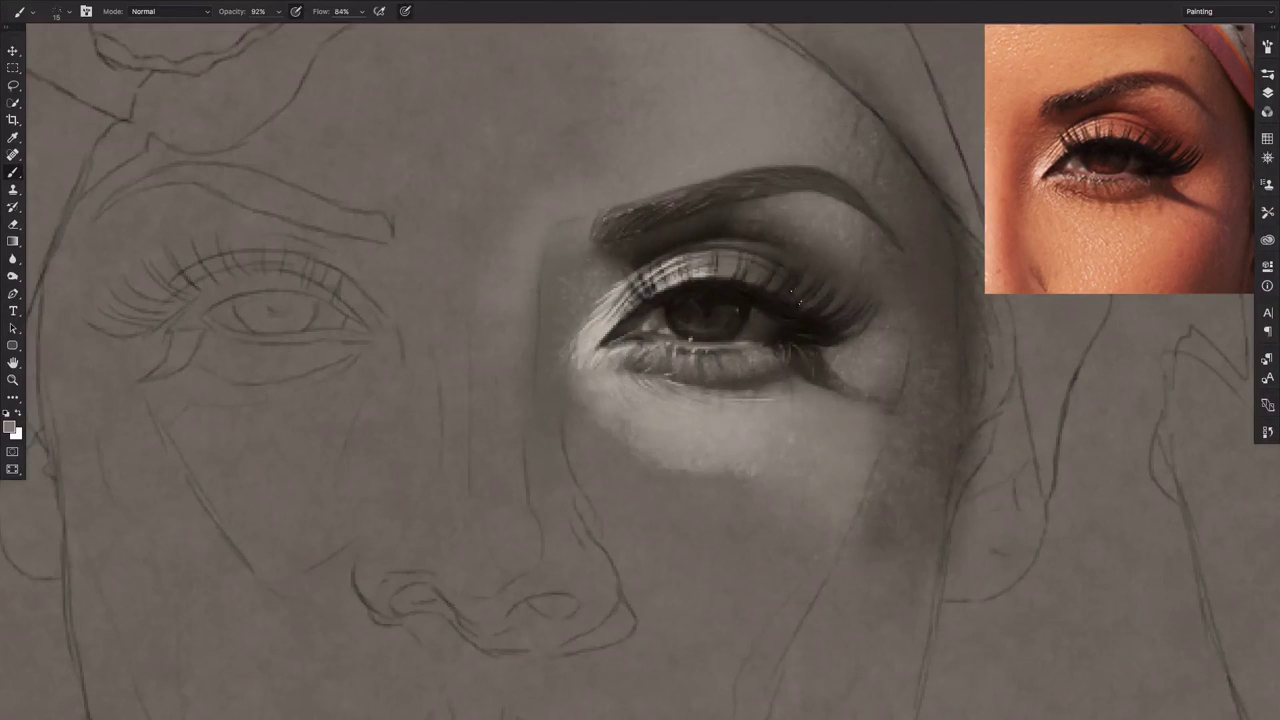
pyautogui.keyDown('alt'); pyautogui.click(608, 315); pyautogui.keyUp('alt')
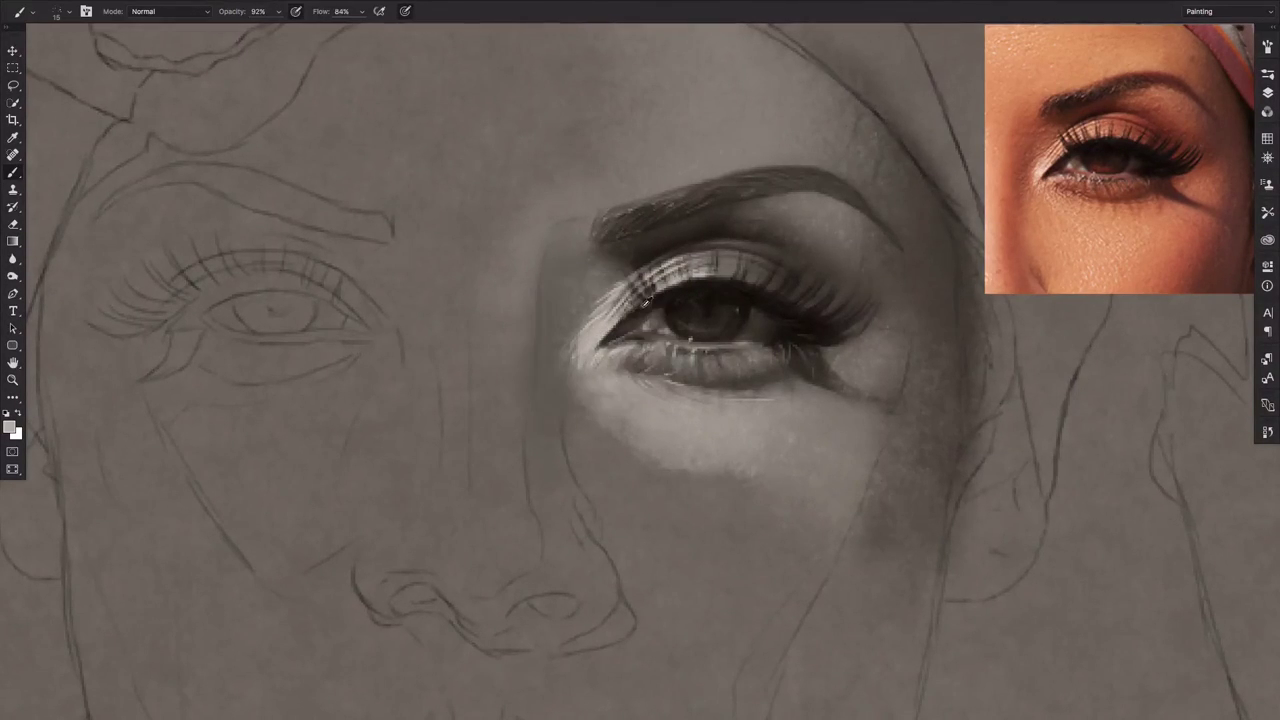
pyautogui.keyDown('alt'); pyautogui.click(825, 199); pyautogui.keyUp('alt')
pyautogui.keyDown('alt'); pyautogui.click(779, 229); pyautogui.keyUp('alt')
pyautogui.keyDown('alt'); pyautogui.click(825, 199); pyautogui.keyUp('alt')
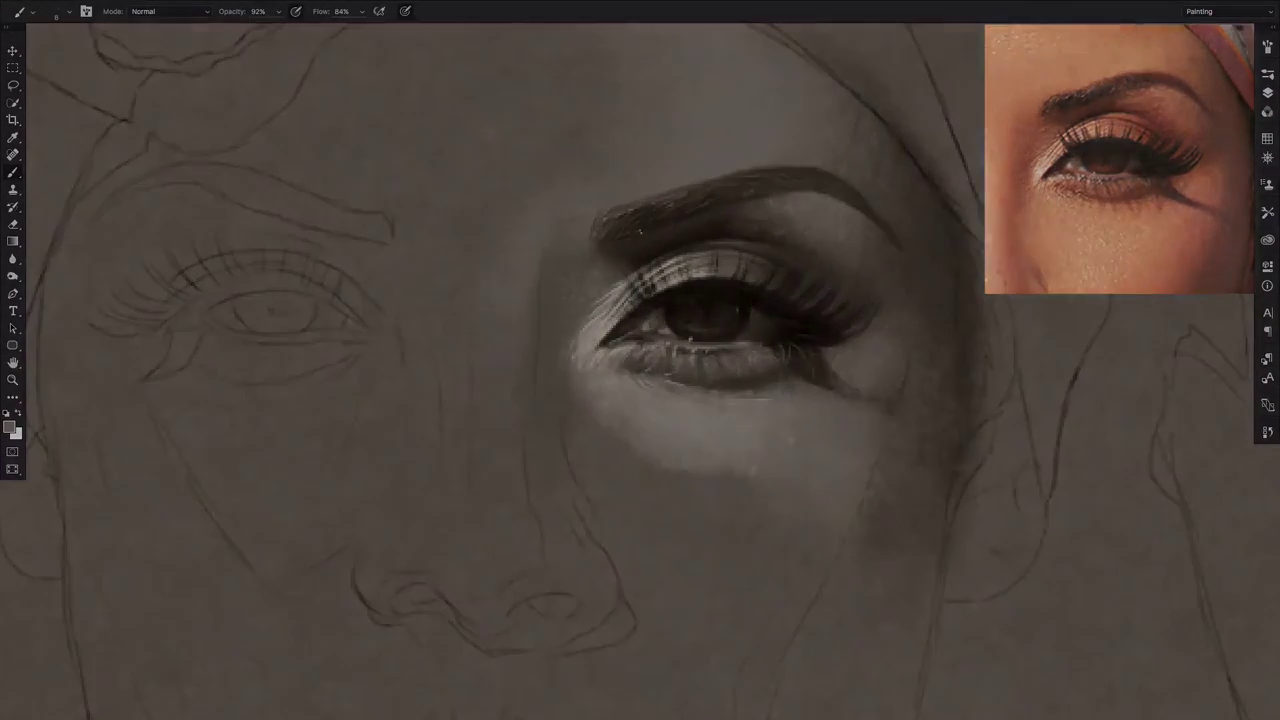